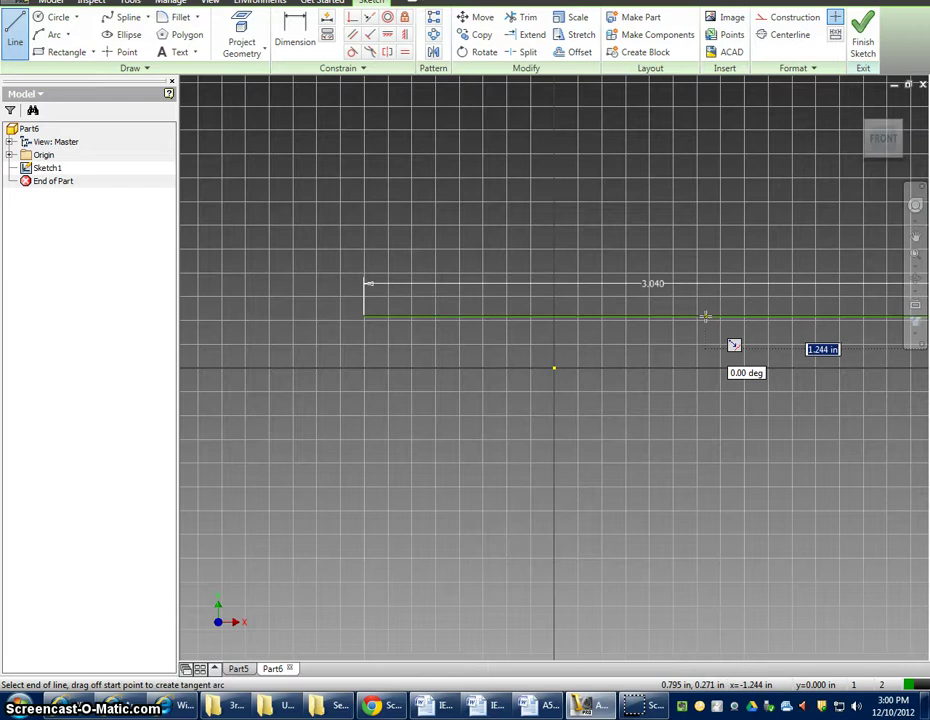
# Step: End the Line command, leaving the horizontal 3.040 in baseline as the only sketched line
pyautogui.click(876, 145)
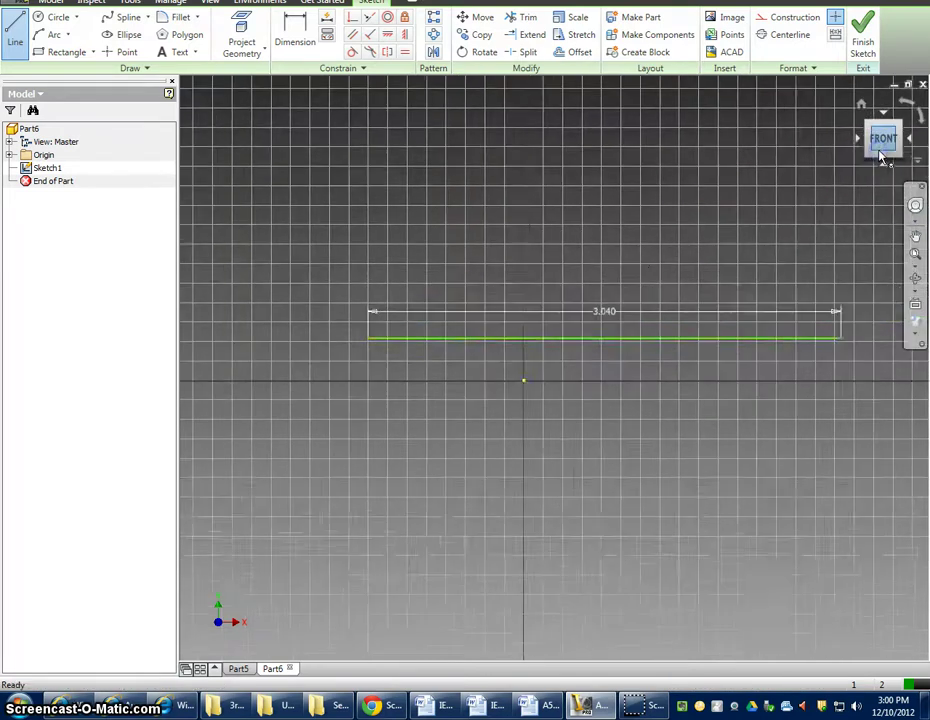
pyautogui.rightClick(697, 272)
pyautogui.click(625, 268)
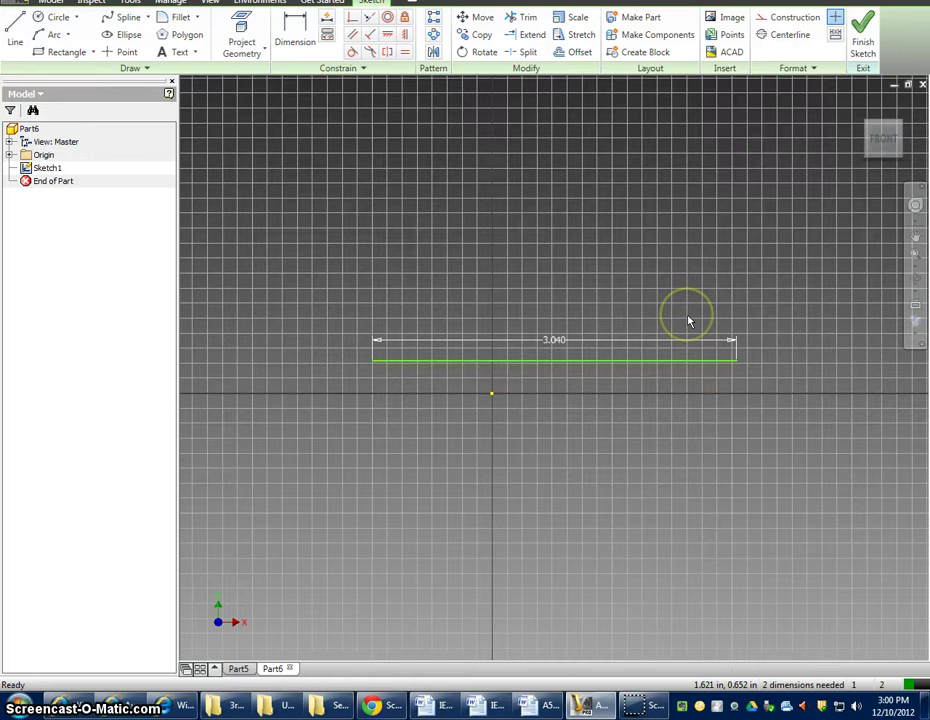
# Step: Examine the windshield drawing in the Word instructions and compare its left arc endpoints with the baseline in the Inventor sketch
pyautogui.click(544, 698)
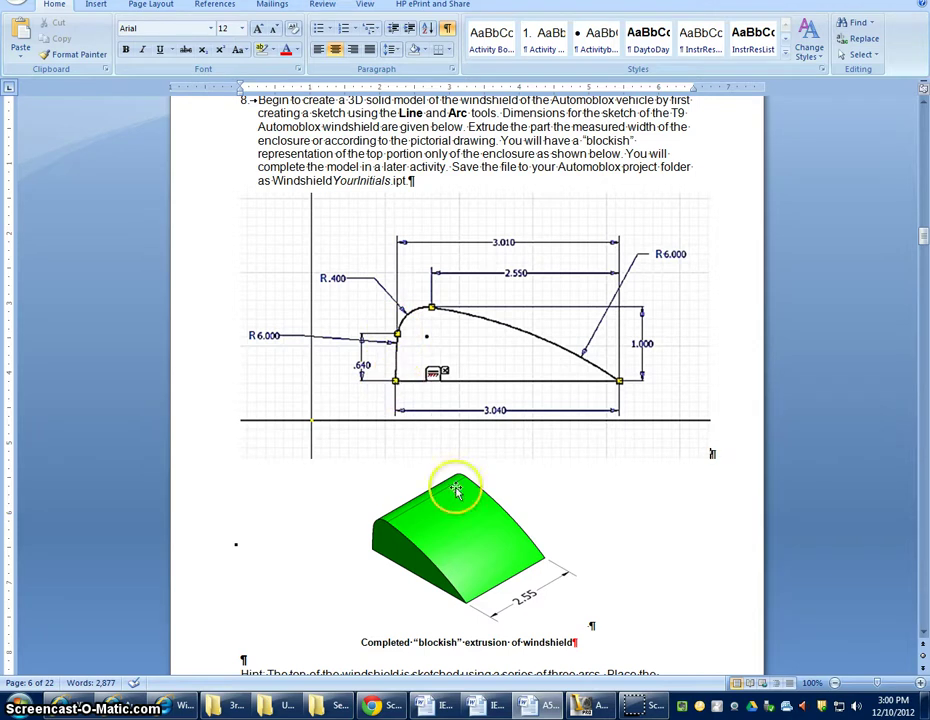
pyautogui.click(585, 705)
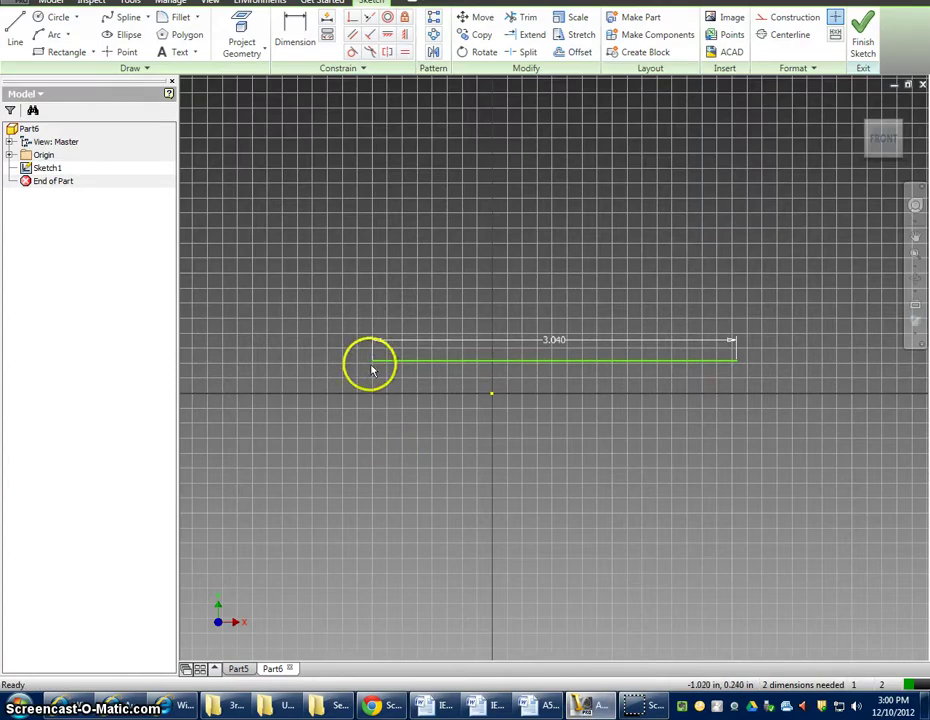
pyautogui.click(545, 705)
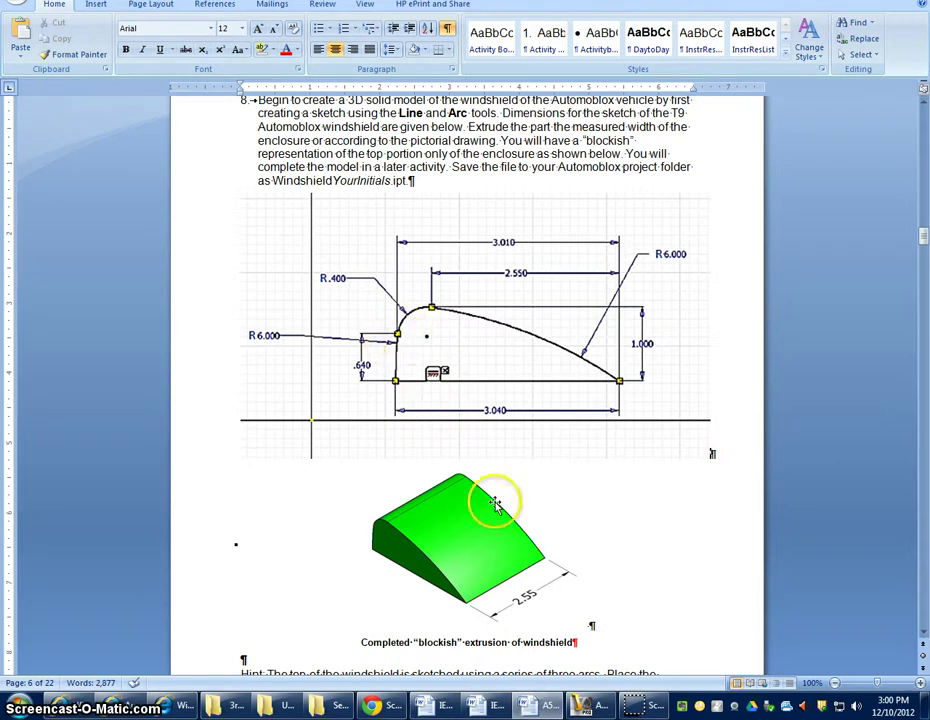
pyautogui.click(588, 706)
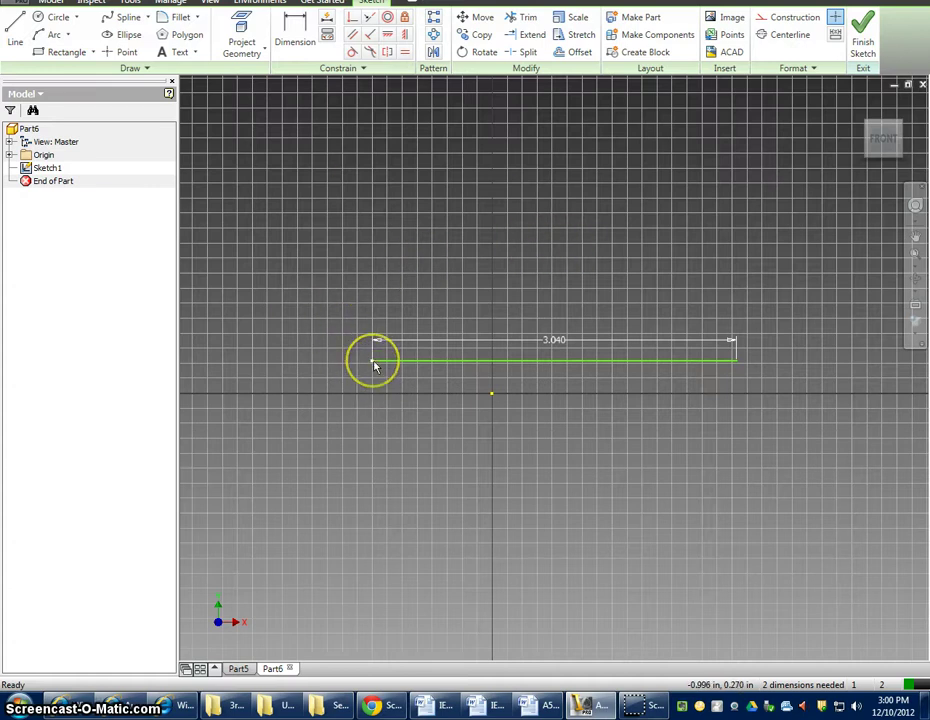
pyautogui.click(528, 705)
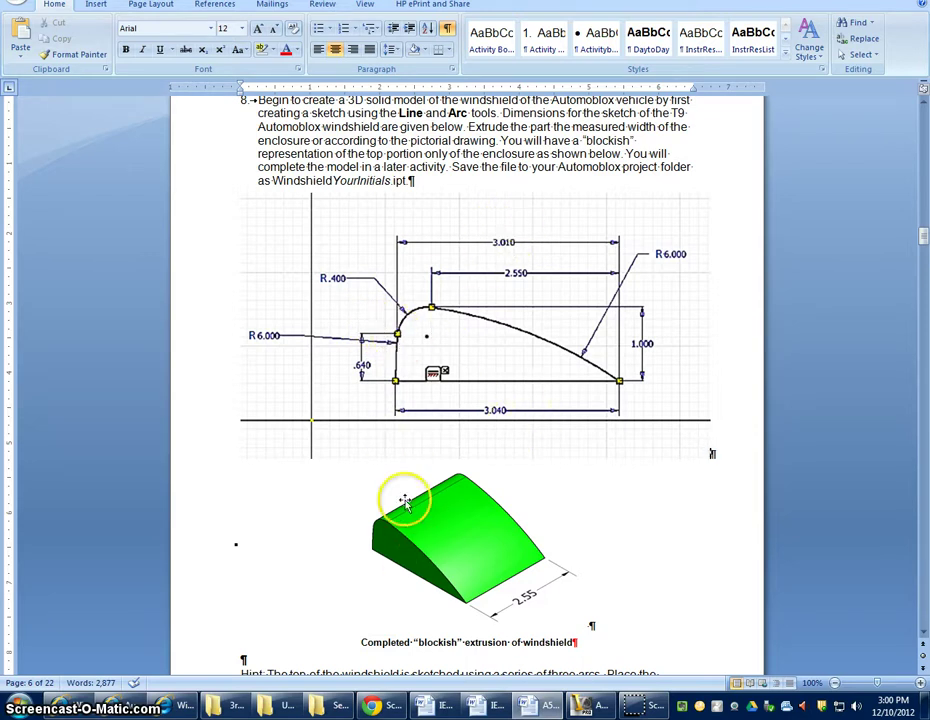
pyautogui.click(580, 706)
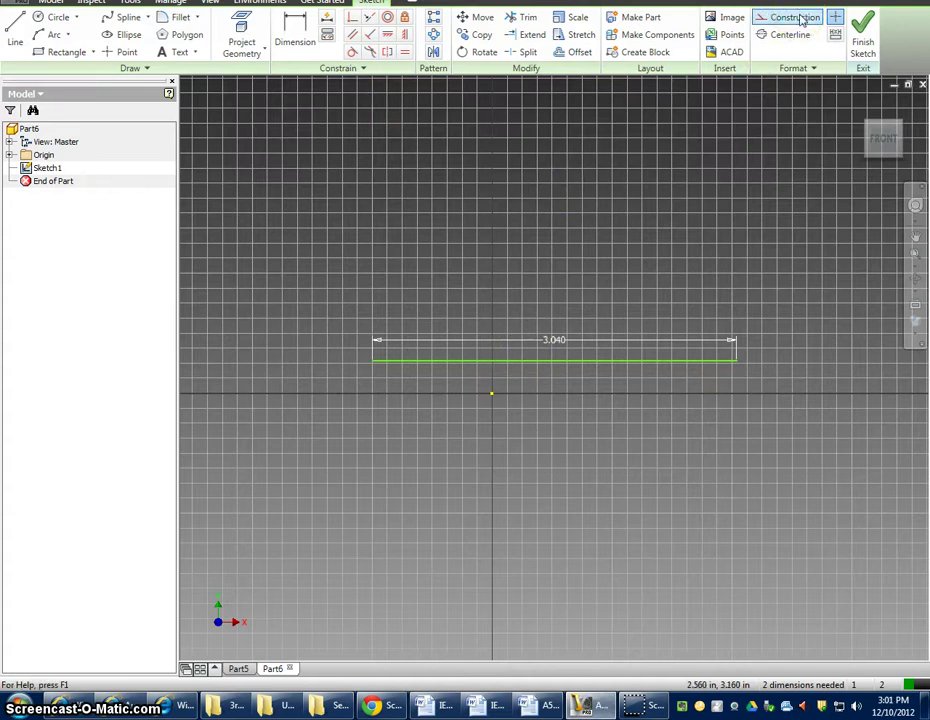
# Step: Sketch a construction line about 0.91 in long, at about 77 degrees, rising from the baseline's left endpoint
pyautogui.click(798, 18)
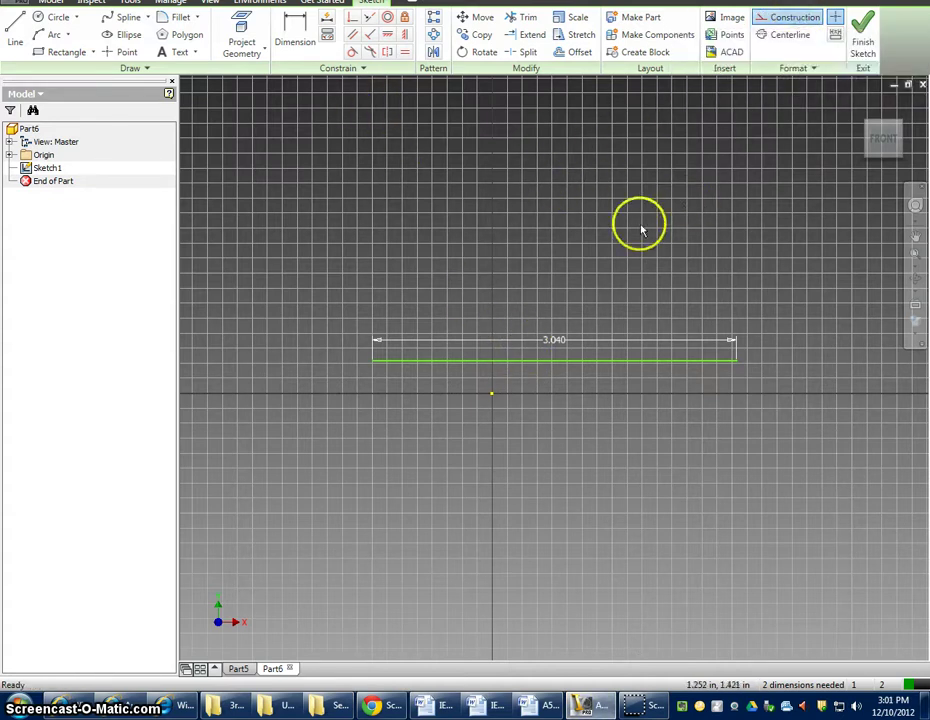
pyautogui.click(18, 25)
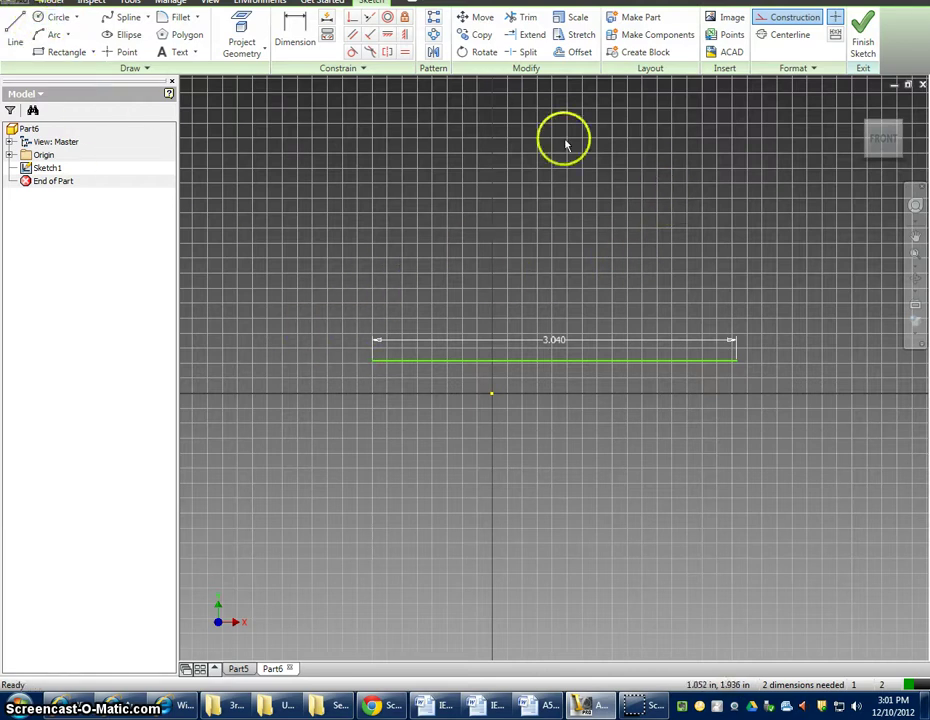
pyautogui.click(15, 30)
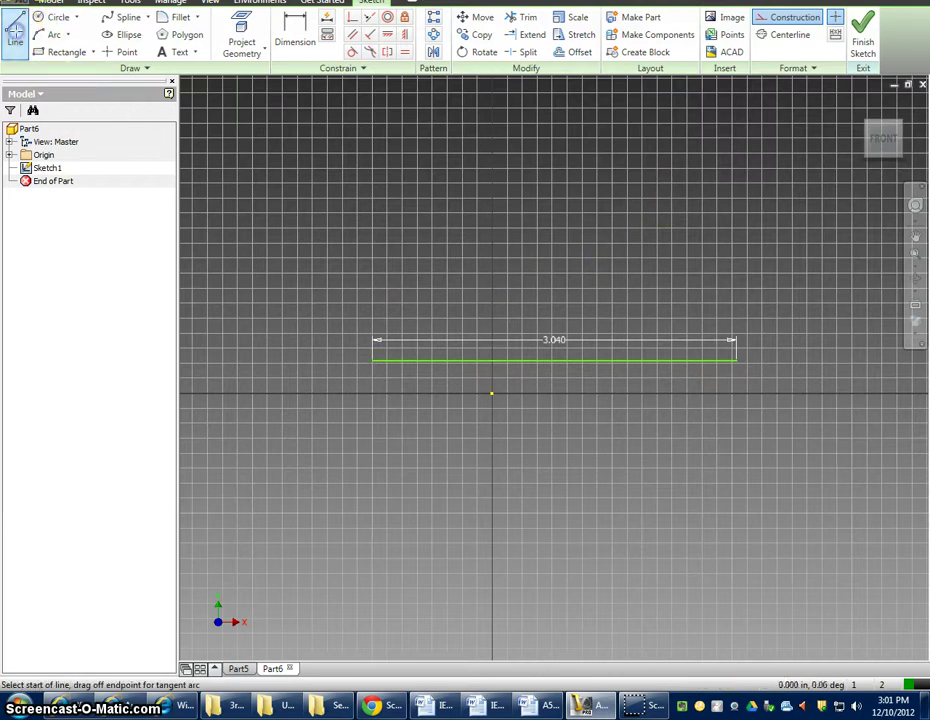
pyautogui.click(373, 361)
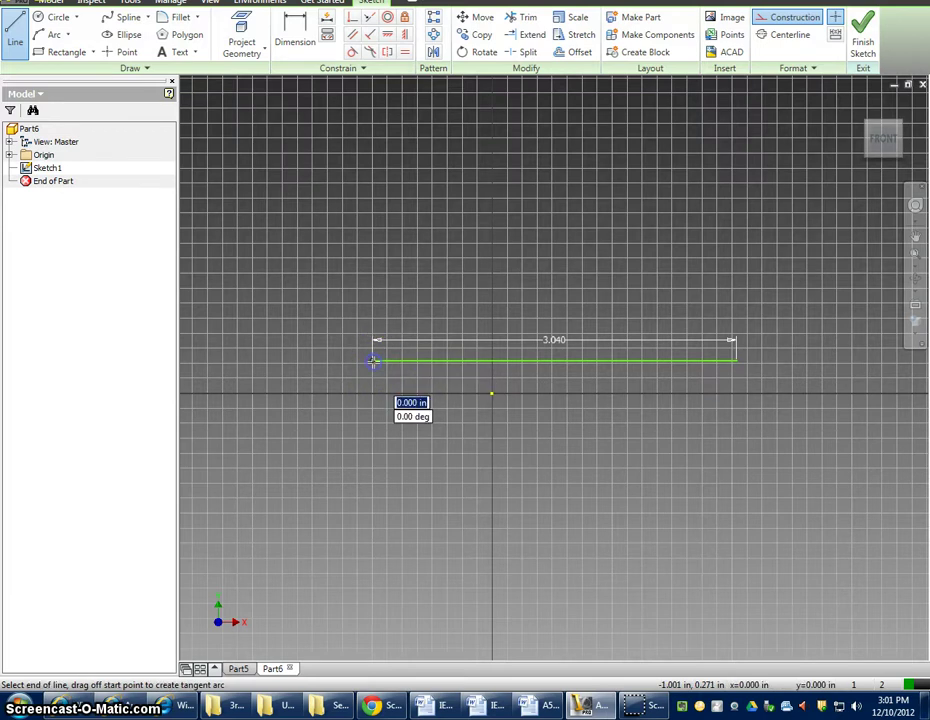
pyautogui.click(396, 252)
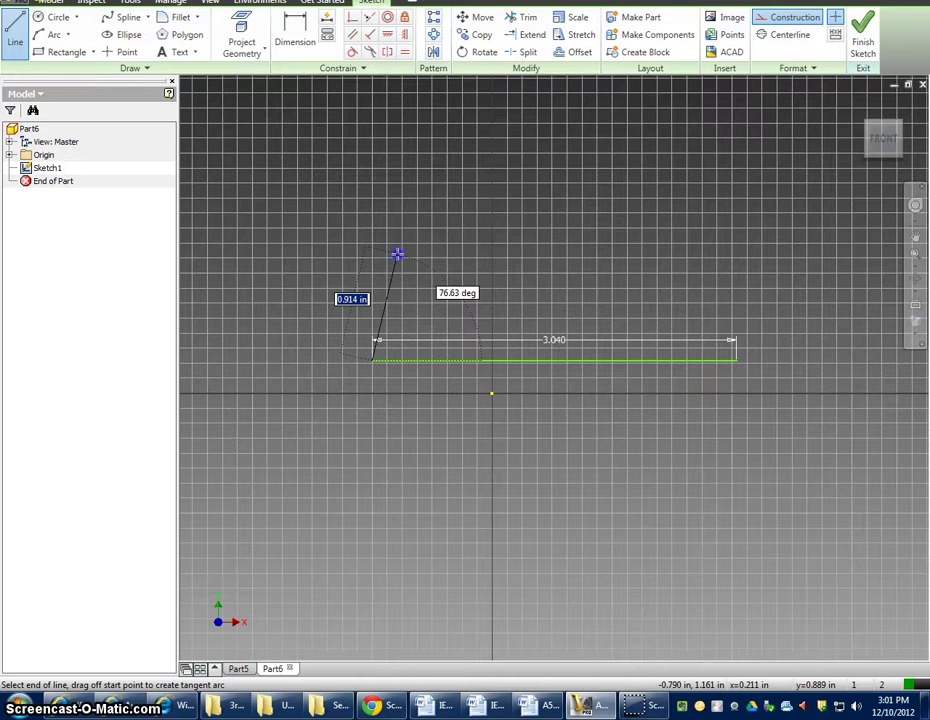
pyautogui.click(397, 255)
pyautogui.rightClick(397, 257)
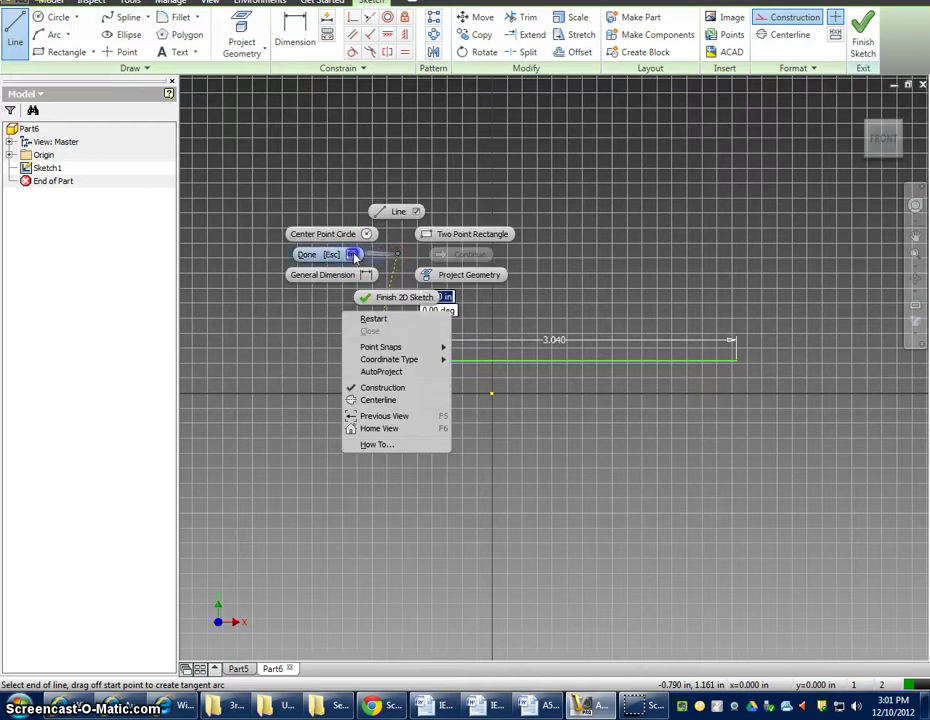
pyautogui.click(330, 253)
# Step: Dimension the construction line's vertical height as .64 in
pyautogui.click(294, 38)
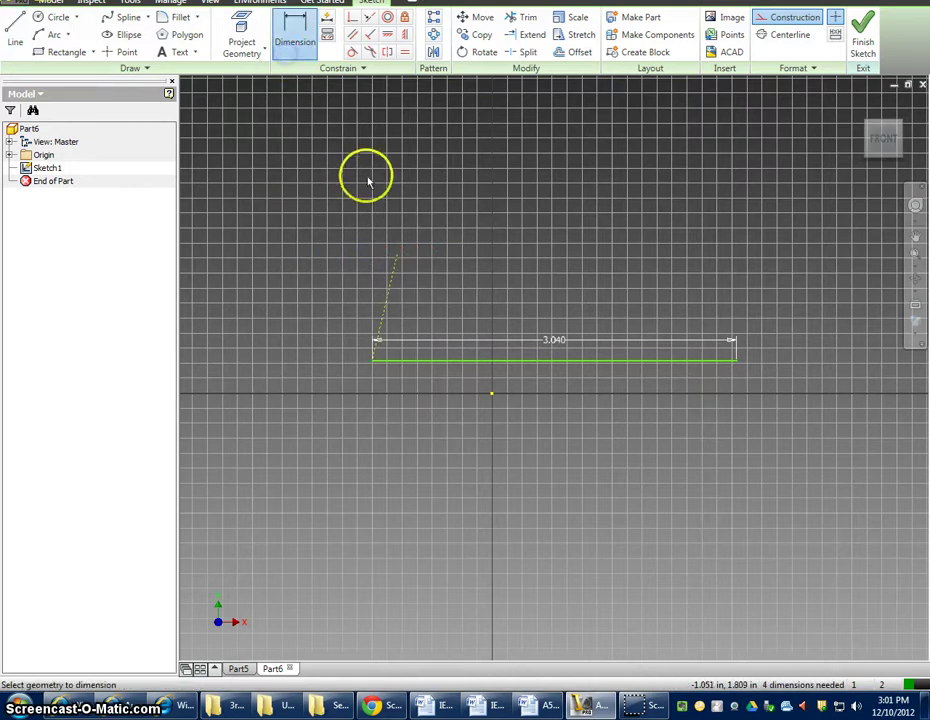
pyautogui.click(389, 296)
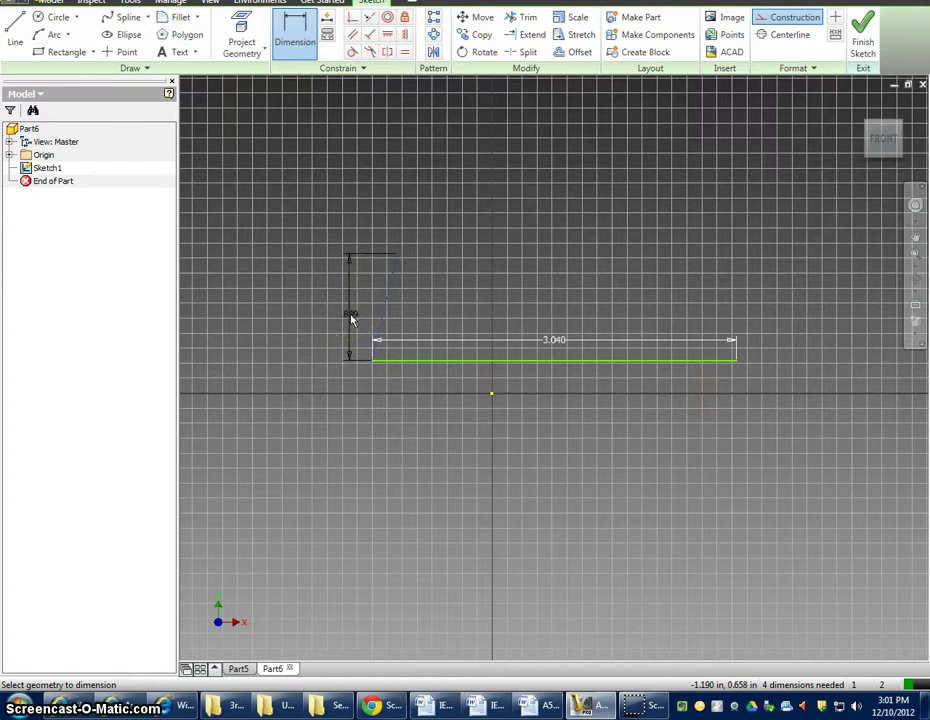
pyautogui.click(342, 307)
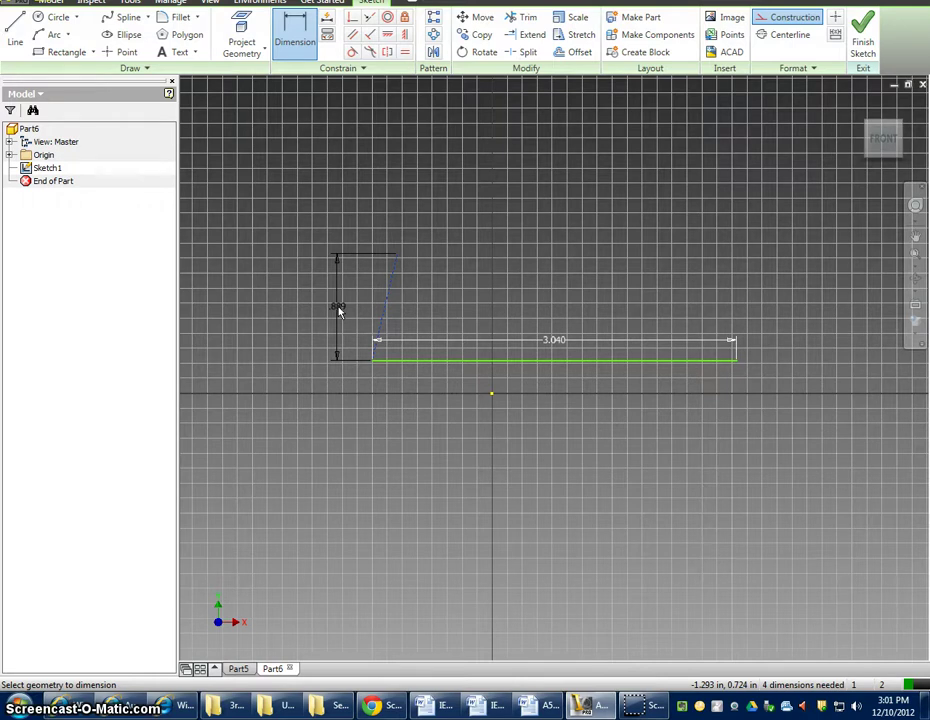
pyautogui.click(338, 308)
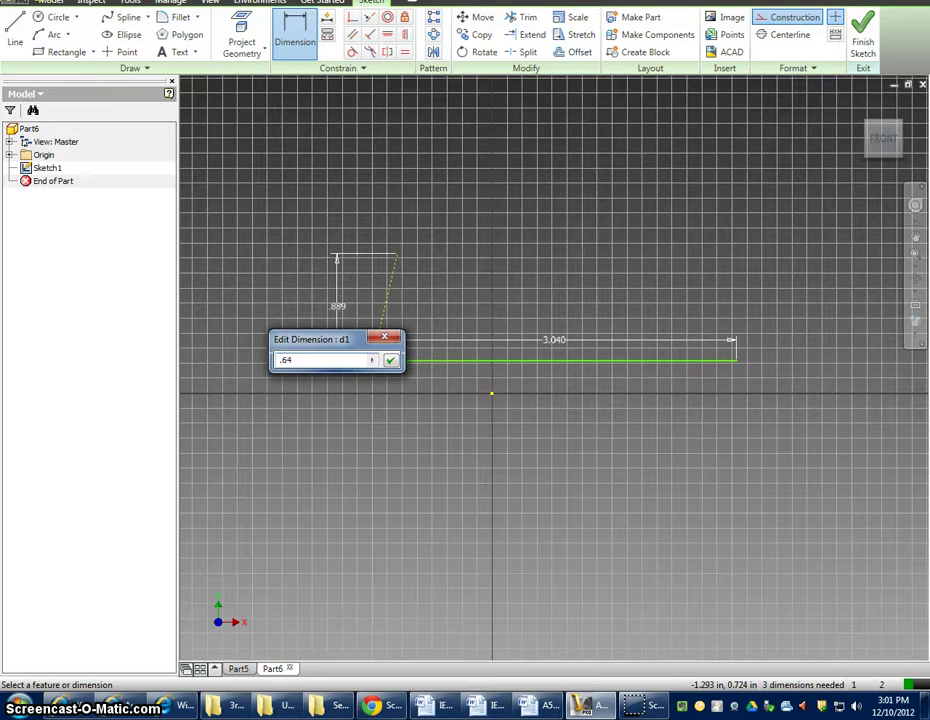
pyautogui.press('Return')
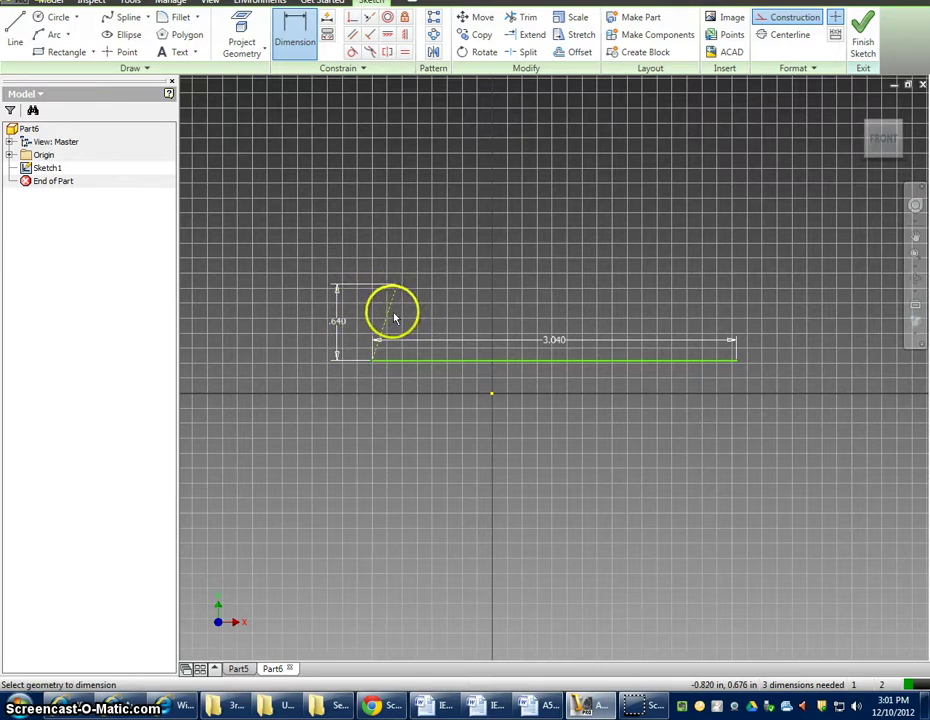
# Step: Dimension the horizontal offset between the construction line's endpoints with the expression 3.040-3.010
pyautogui.scroll(-2, 401, 289)
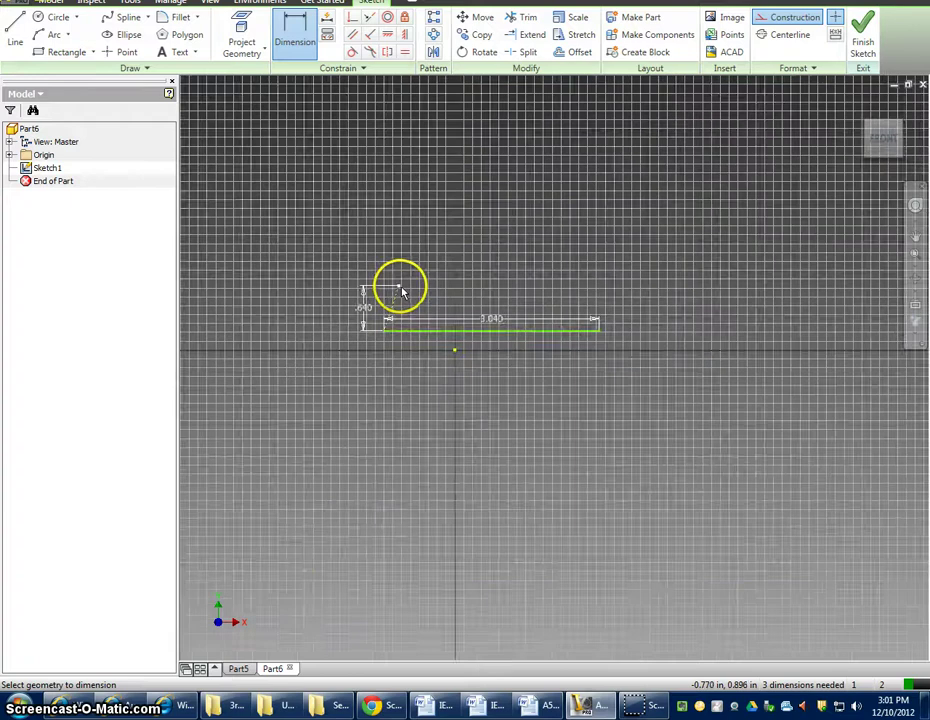
pyautogui.scroll(5, 401, 289)
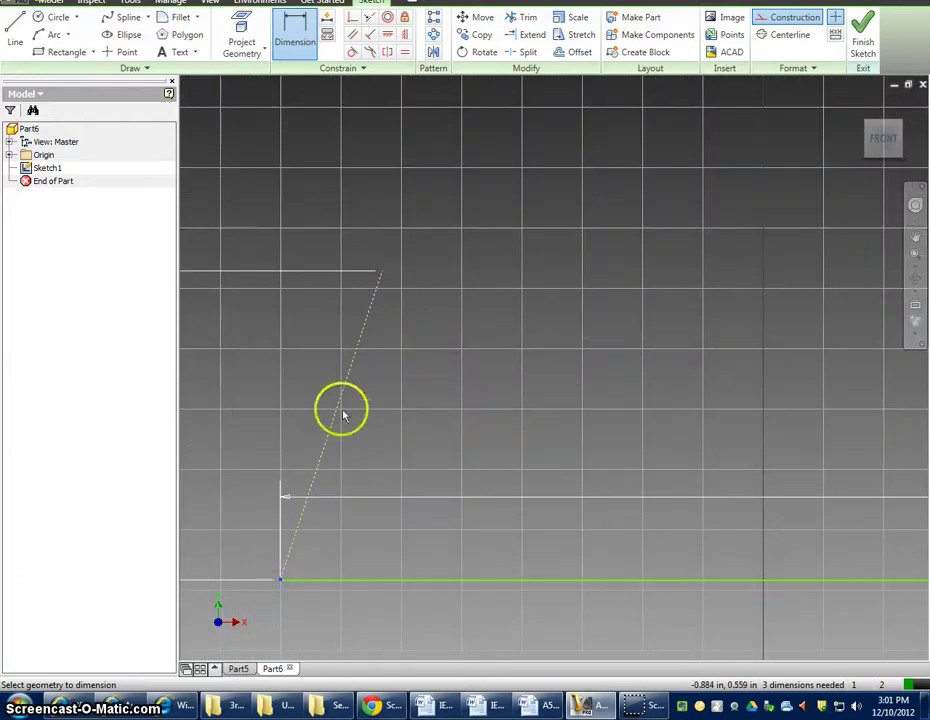
pyautogui.click(370, 285)
pyautogui.scroll(3, 447, 370)
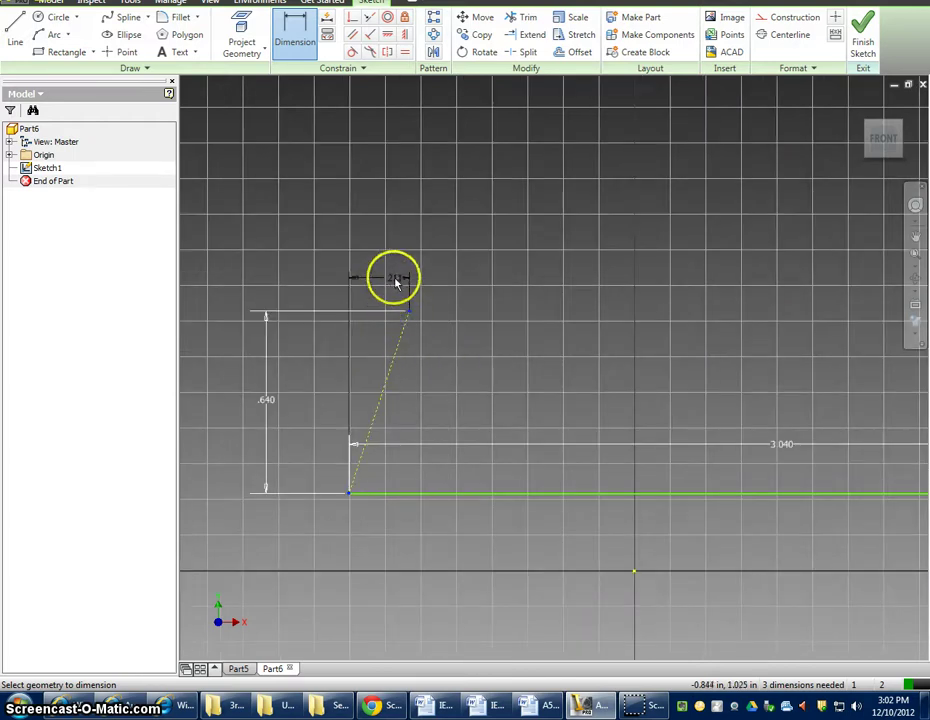
pyautogui.click(385, 254)
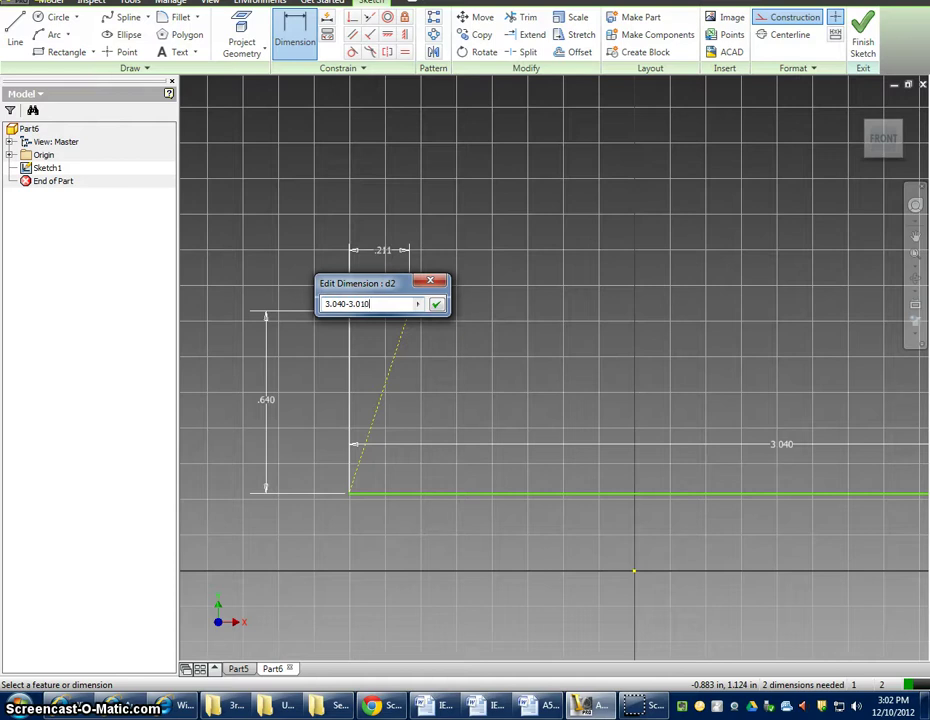
pyautogui.click(436, 304)
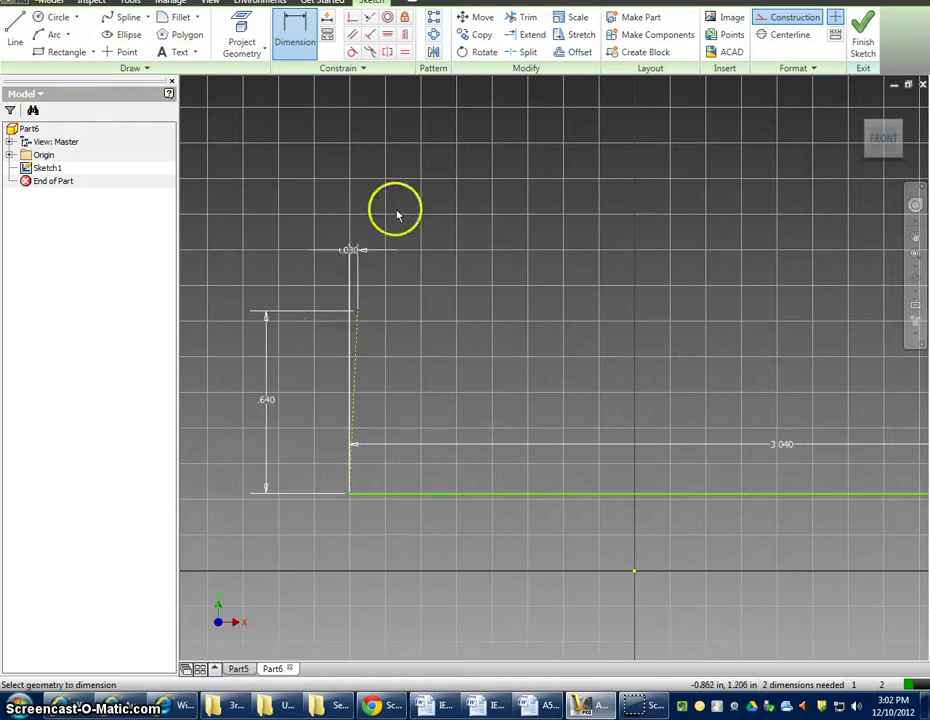
pyautogui.doubleClick(349, 252)
pyautogui.click(400, 304)
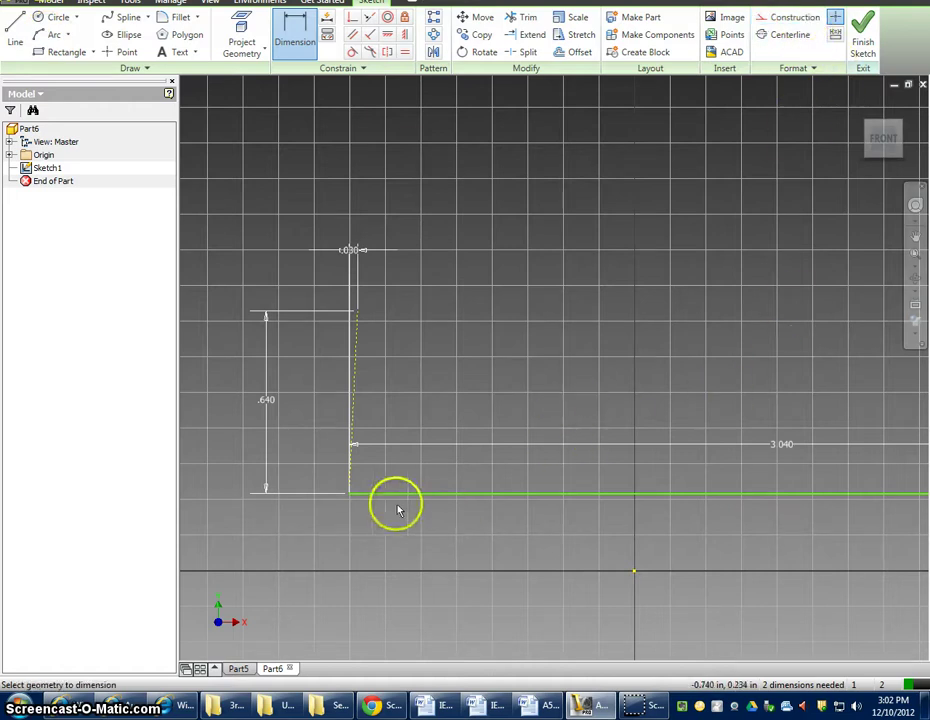
# Step: Draw a three-point arc with a 6.00 in radius between the construction line's endpoints, bulging outward to the left
pyautogui.click(67, 34)
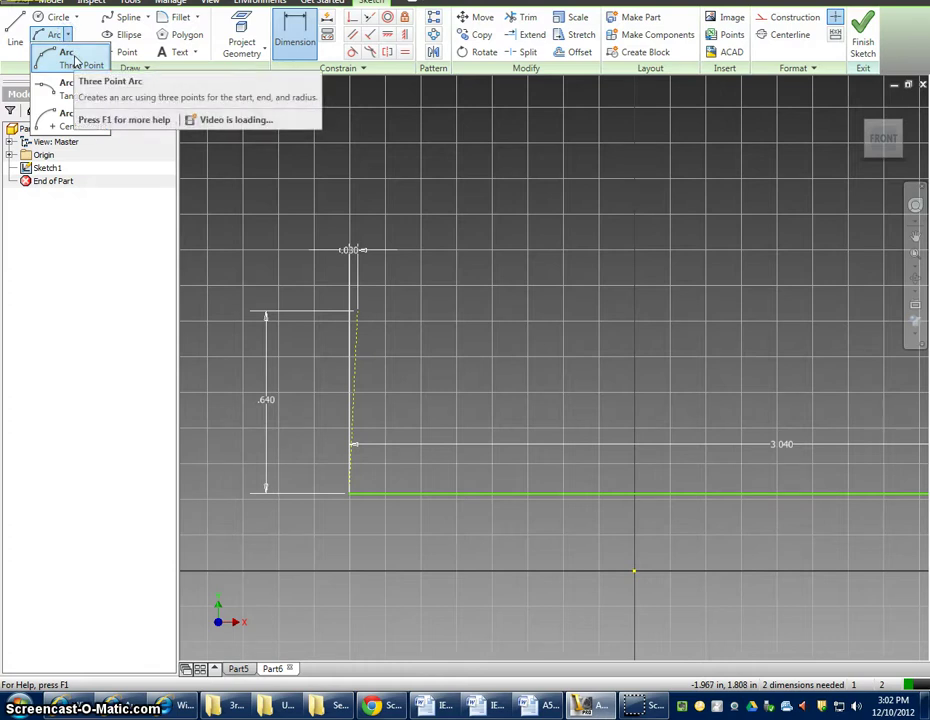
pyautogui.click(73, 60)
pyautogui.click(531, 704)
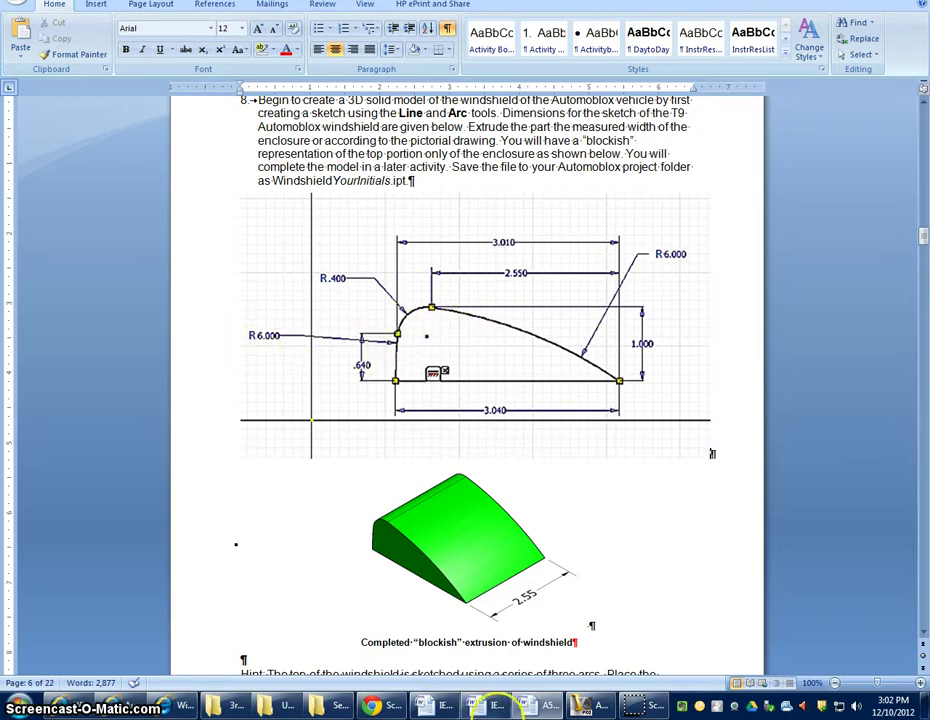
pyautogui.click(583, 705)
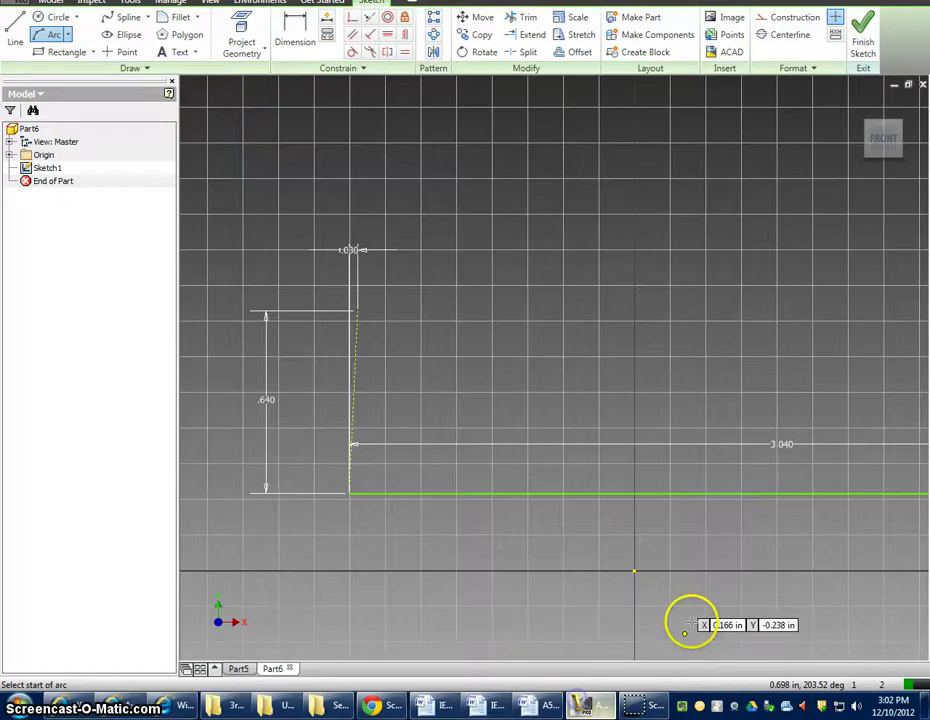
pyautogui.click(349, 492)
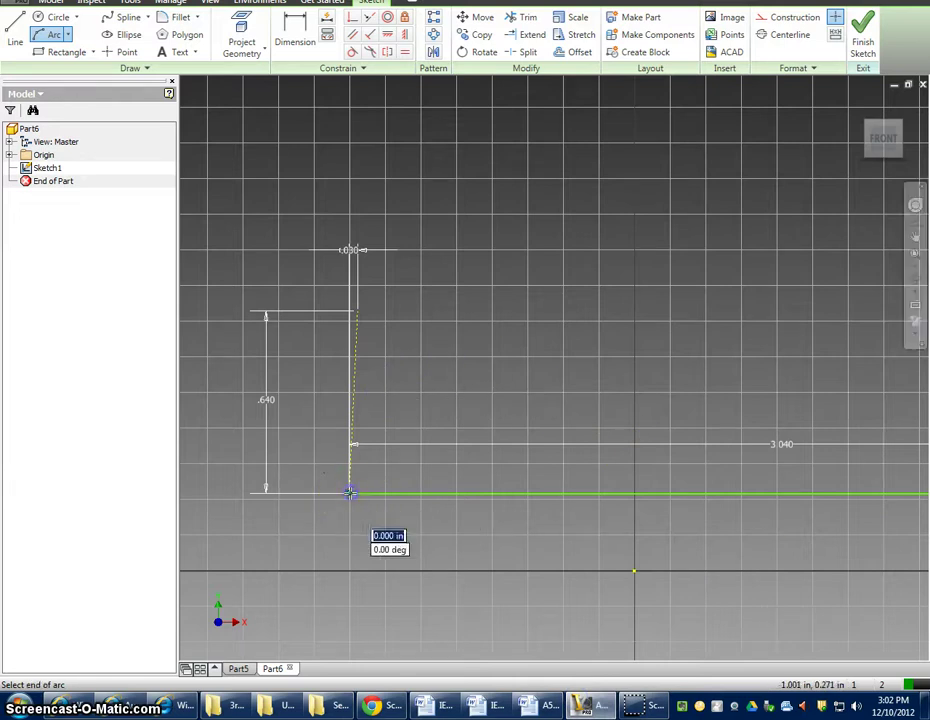
pyautogui.click(357, 312)
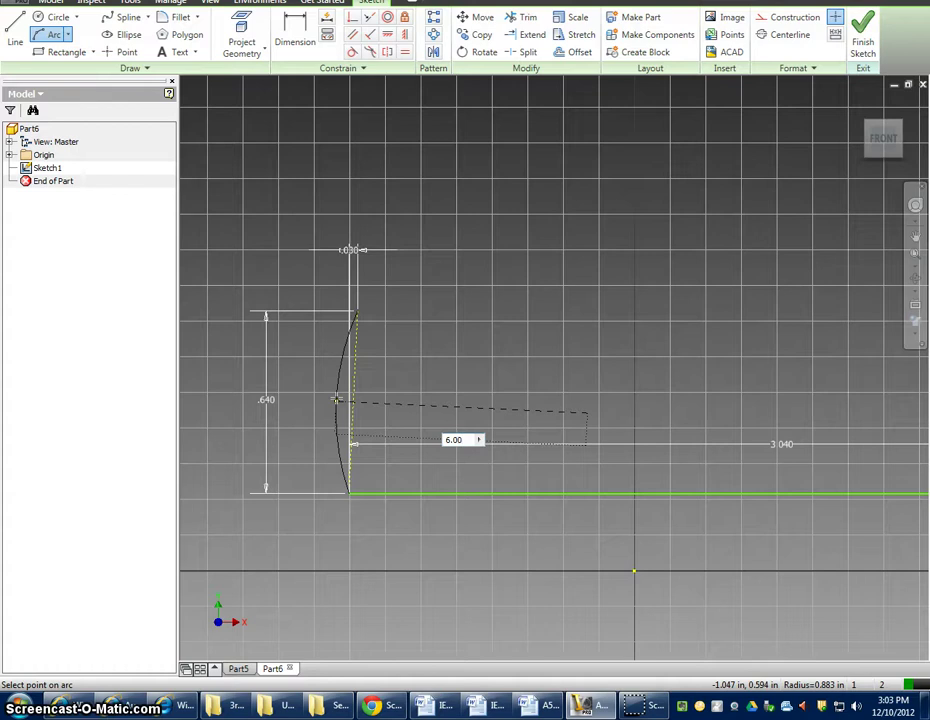
pyautogui.click(336, 399)
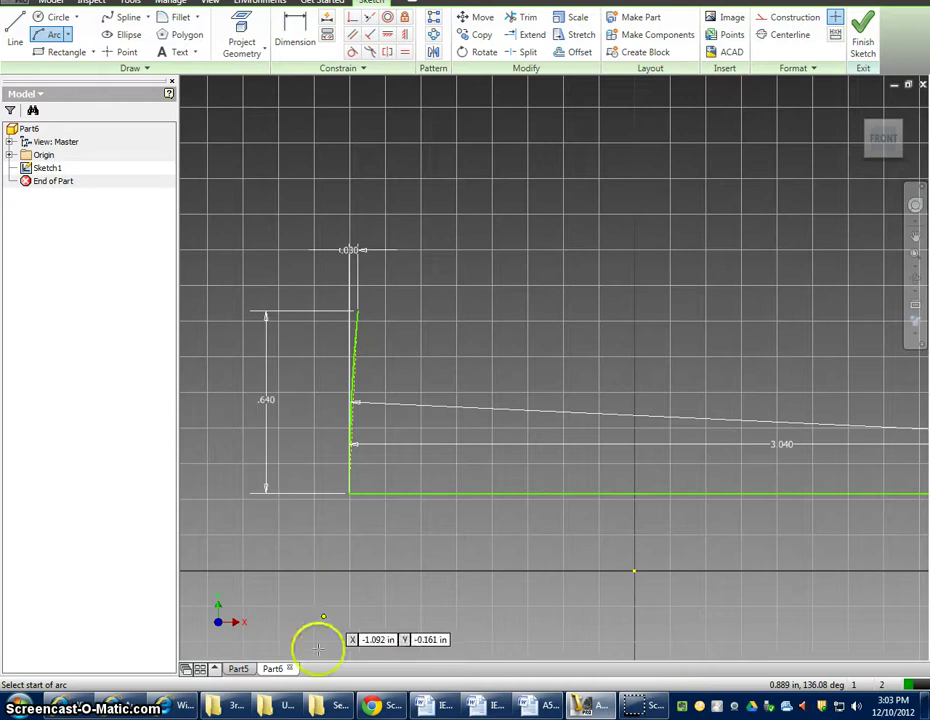
# Step: Check the windshield drawing in Word, and sketch a construction line from the arc's upper endpoint, about .35 in across and .35 in up
pyautogui.click(527, 702)
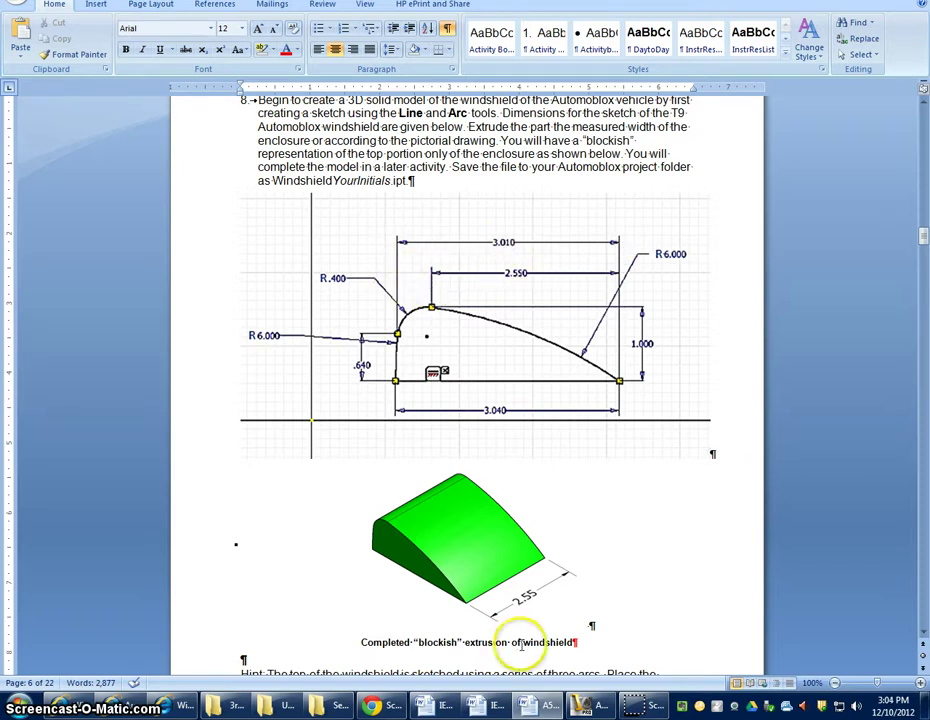
pyautogui.click(605, 710)
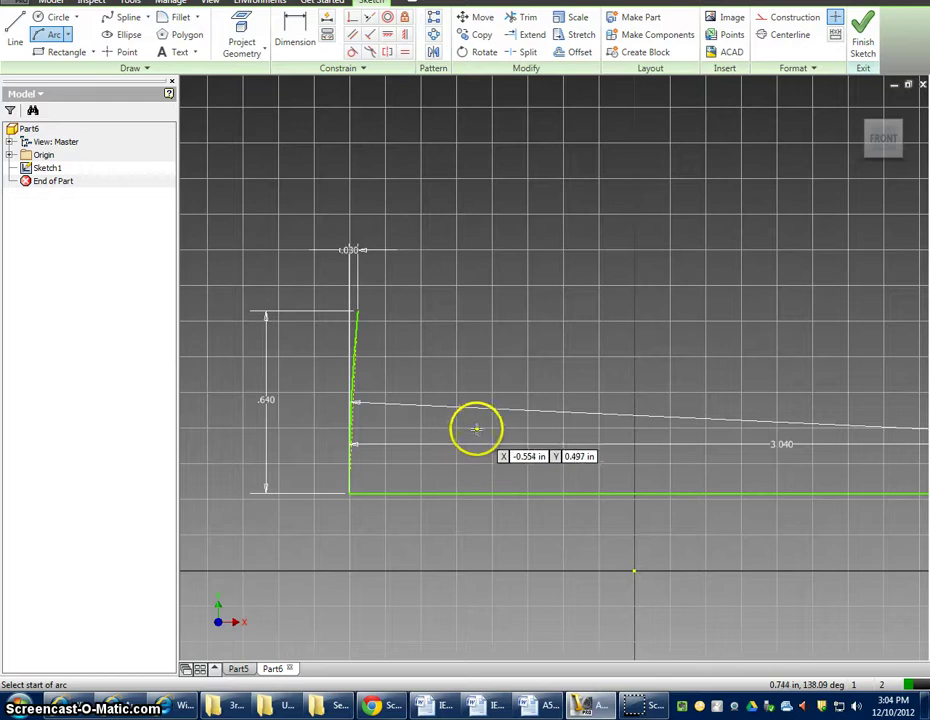
pyautogui.click(815, 19)
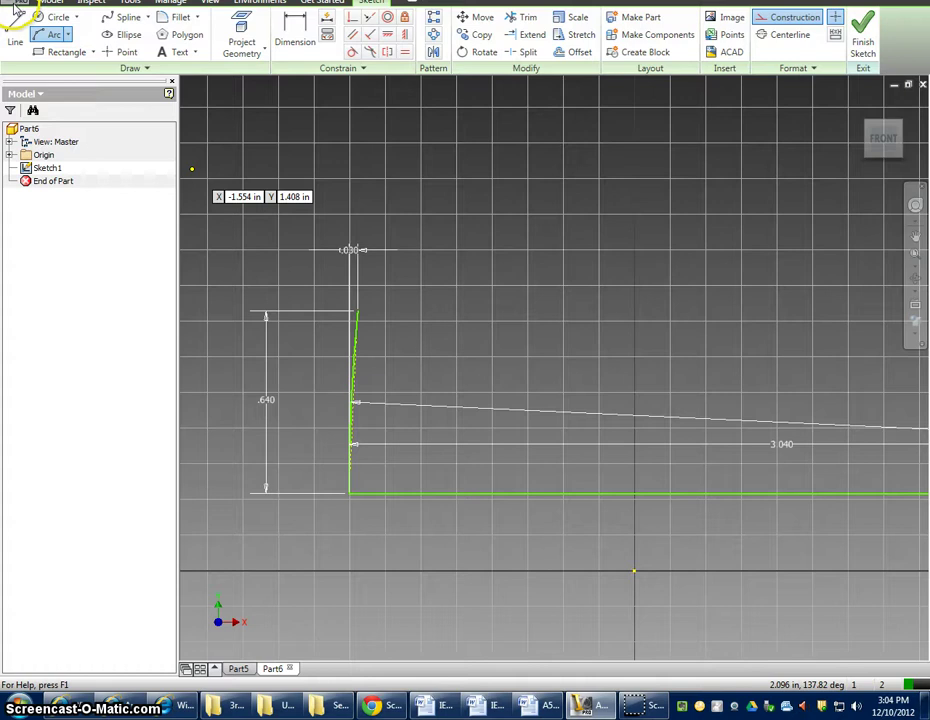
pyautogui.click(15, 28)
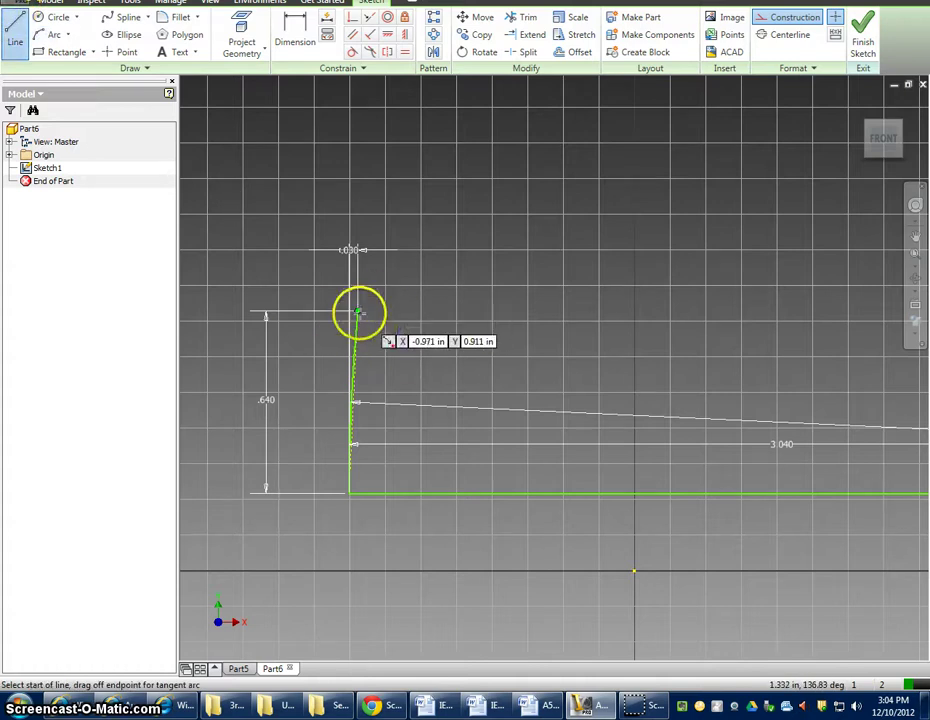
pyautogui.click(358, 314)
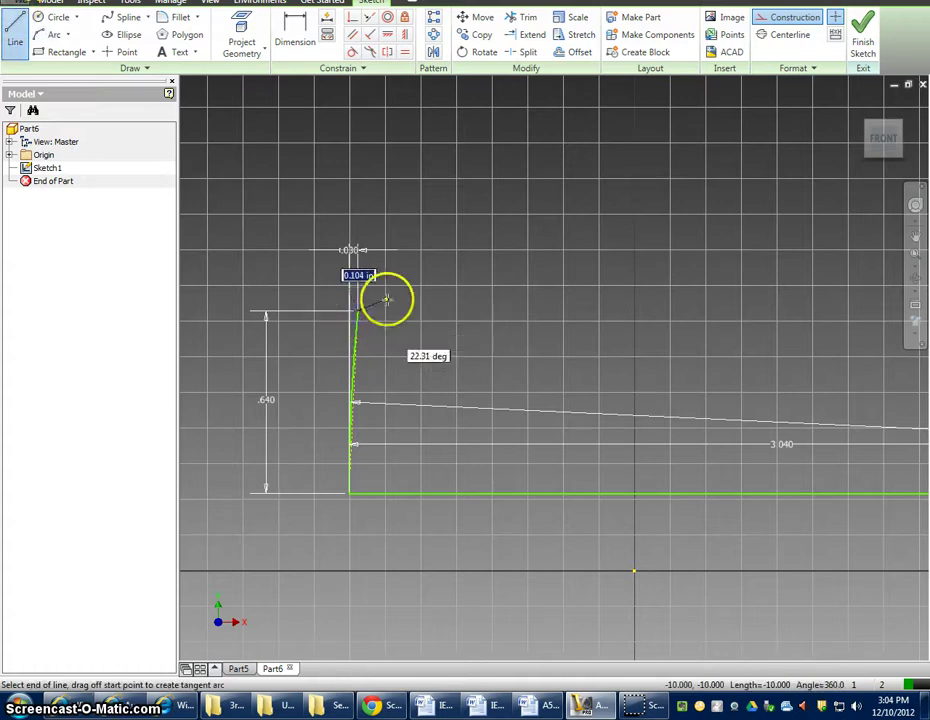
pyautogui.click(457, 211)
pyautogui.rightClick(560, 270)
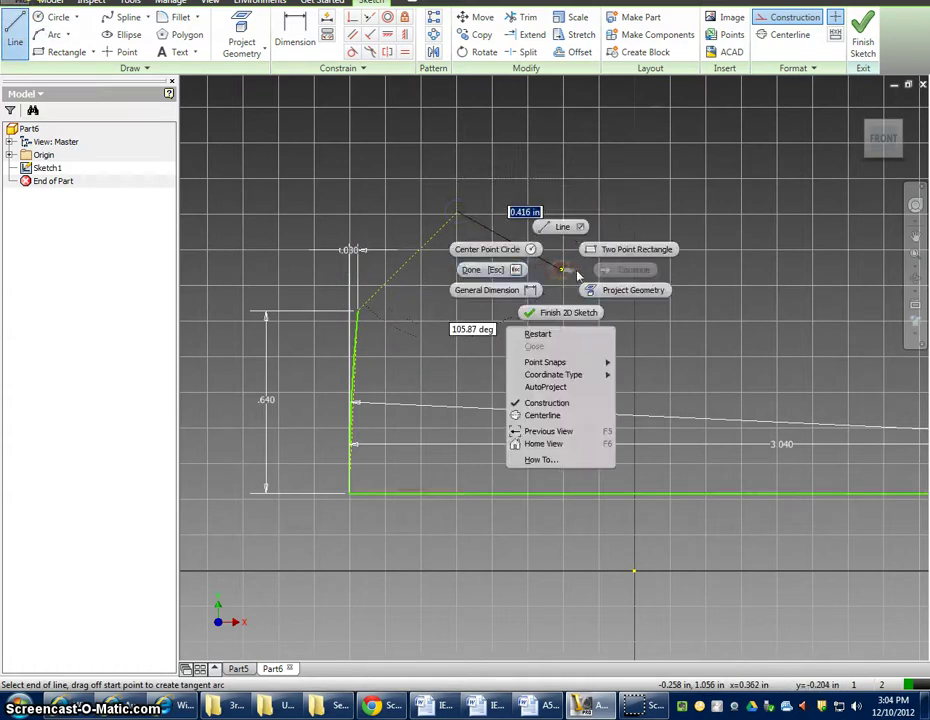
pyautogui.click(450, 272)
# Step: Dimension the horizontal offset between the upper construction line's endpoints with the expression 3.01-2.55
pyautogui.click(295, 35)
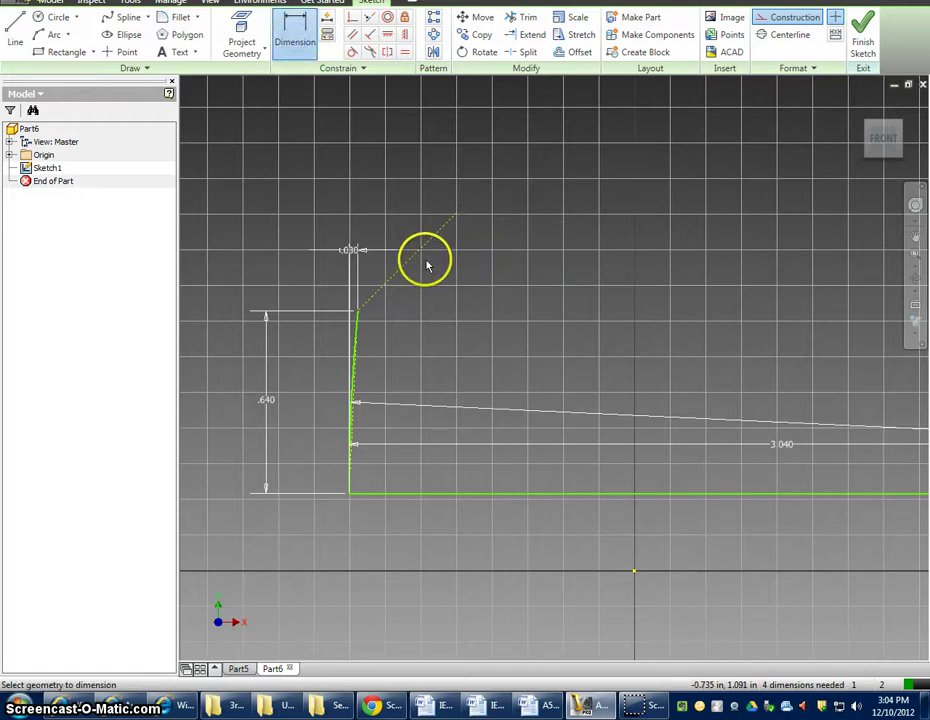
pyautogui.click(364, 312)
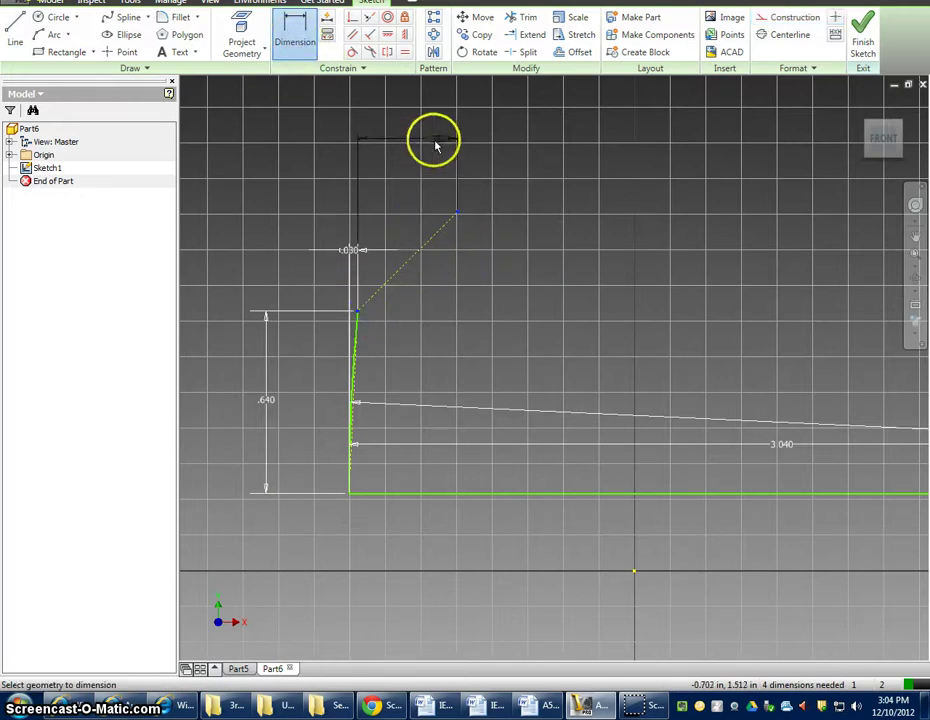
pyautogui.click(515, 131)
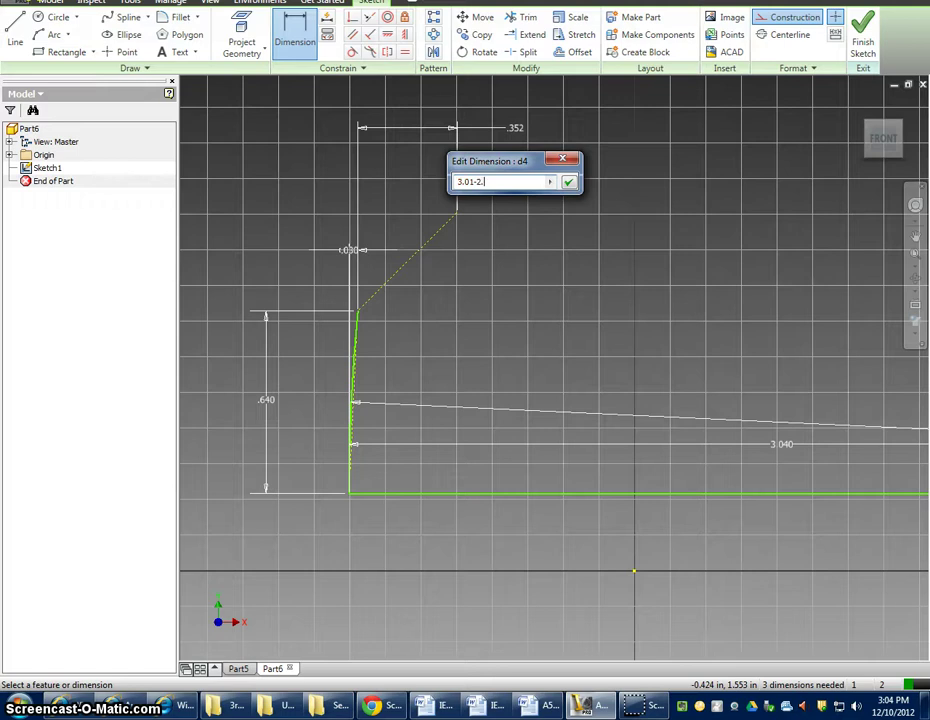
pyautogui.press('Return')
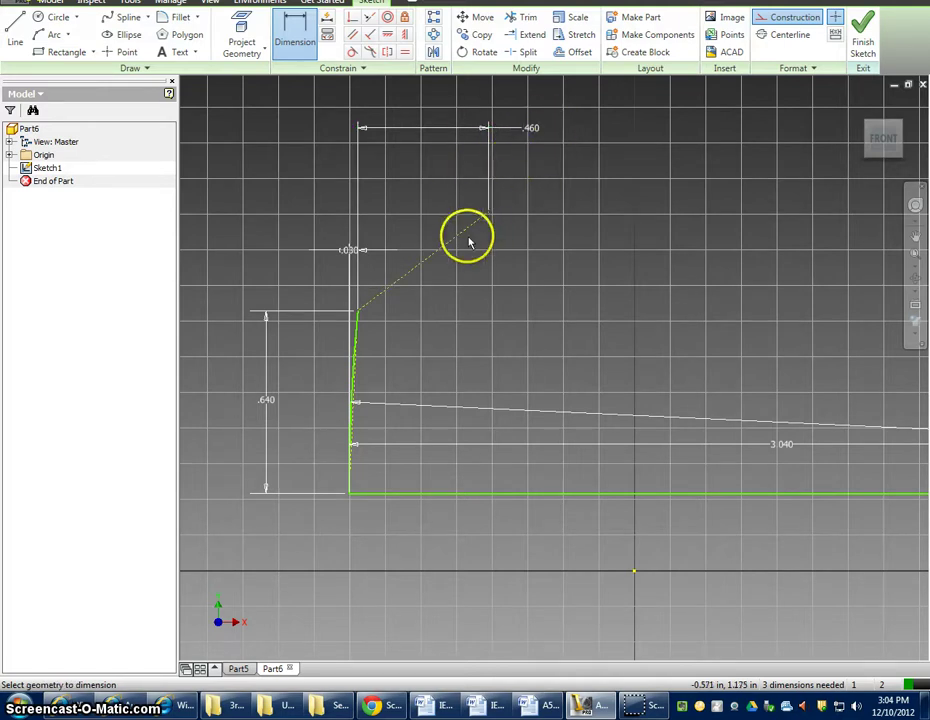
# Step: Dimension the vertical offset between the upper construction line's endpoints as .360 in
pyautogui.click(358, 313)
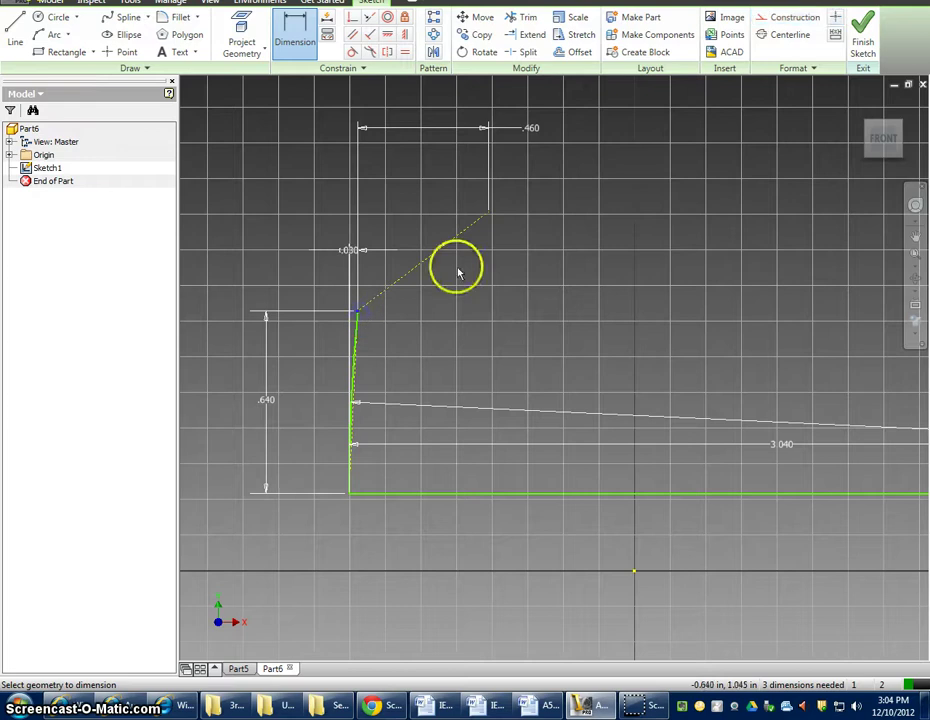
pyautogui.click(487, 215)
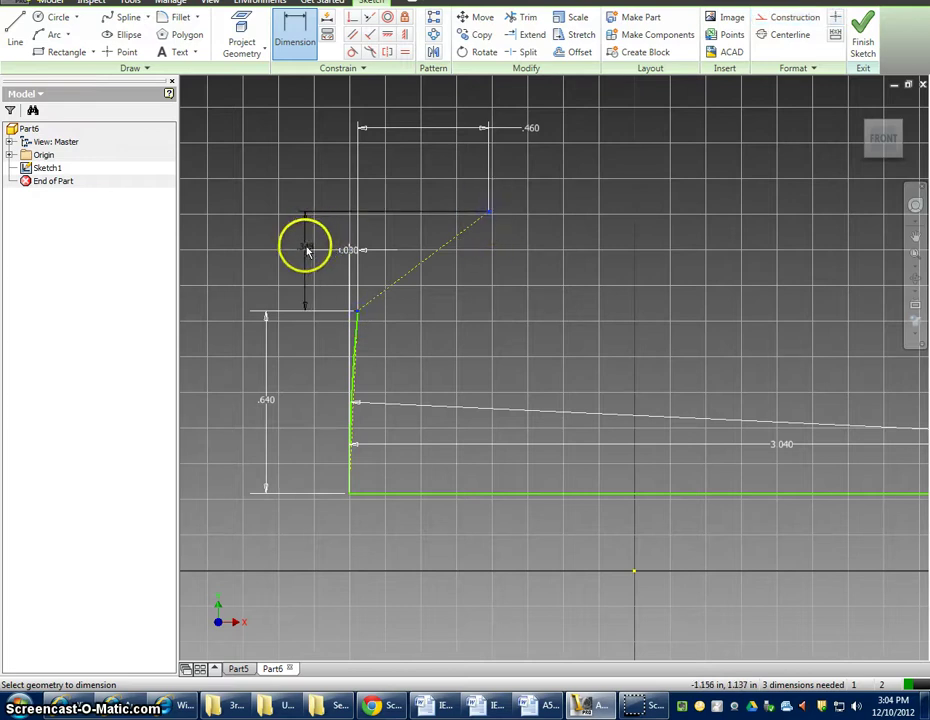
pyautogui.click(306, 247)
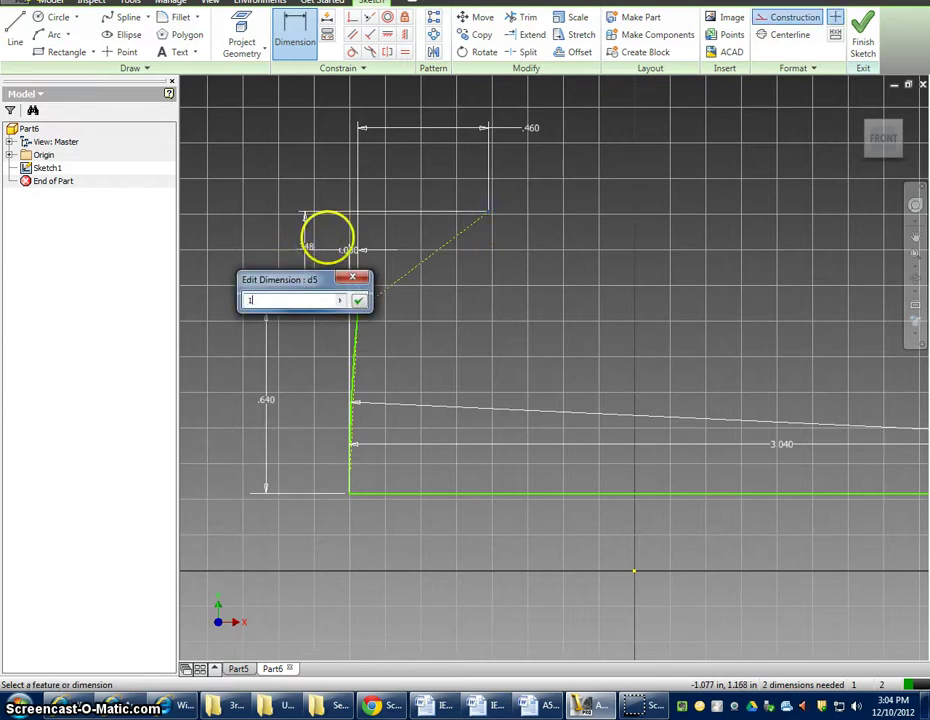
pyautogui.press('Return')
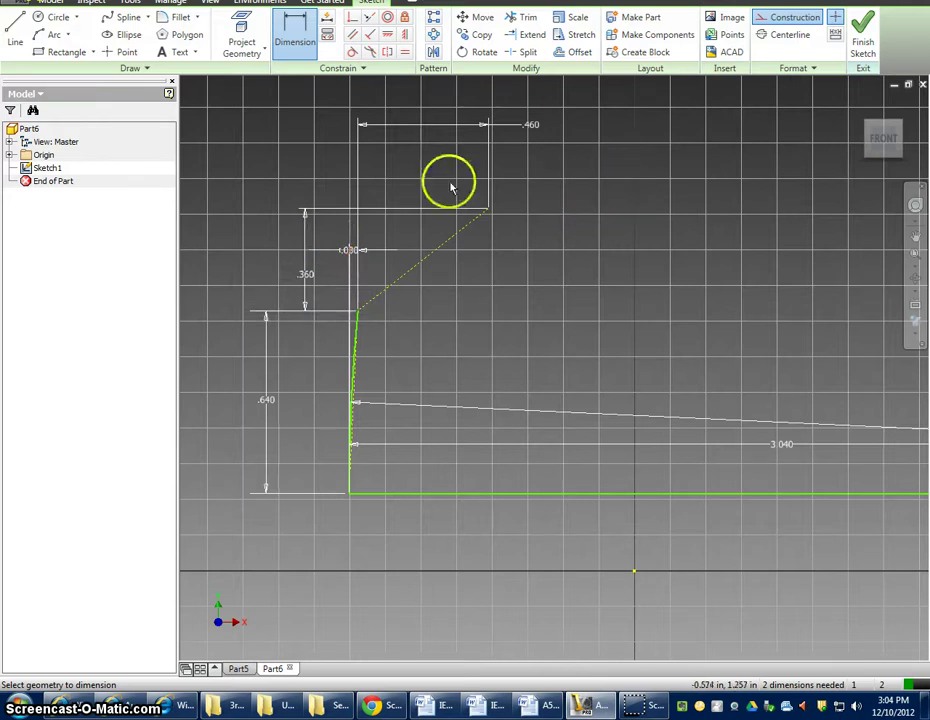
# Step: Draw a solid three-point arc with a .400 in radius between the upper construction line's endpoints, bulging up and to the left
pyautogui.click(778, 18)
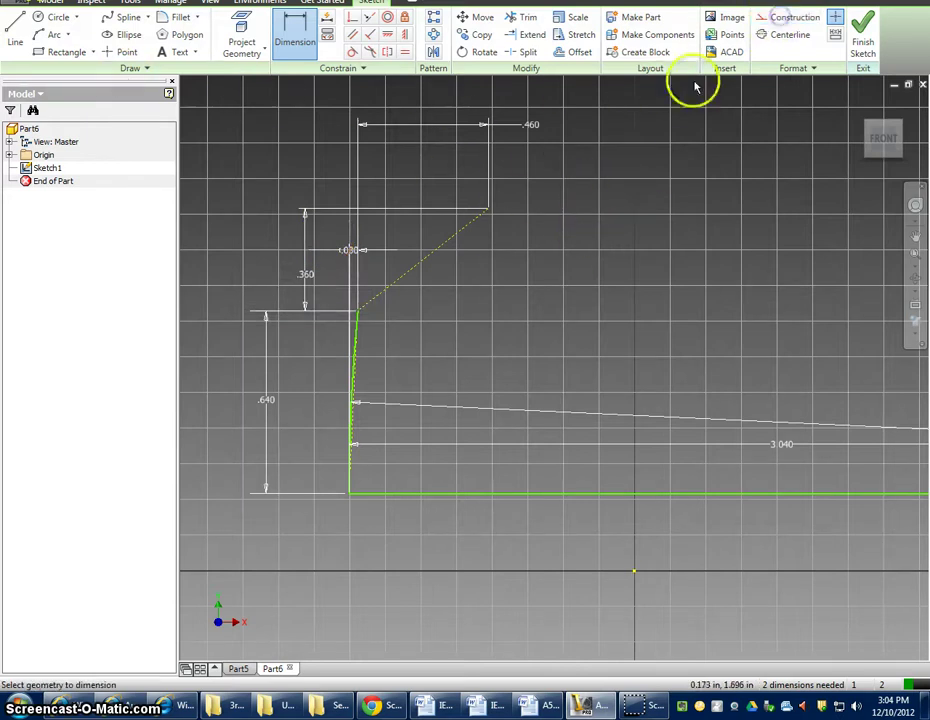
pyautogui.click(41, 35)
pyautogui.click(357, 309)
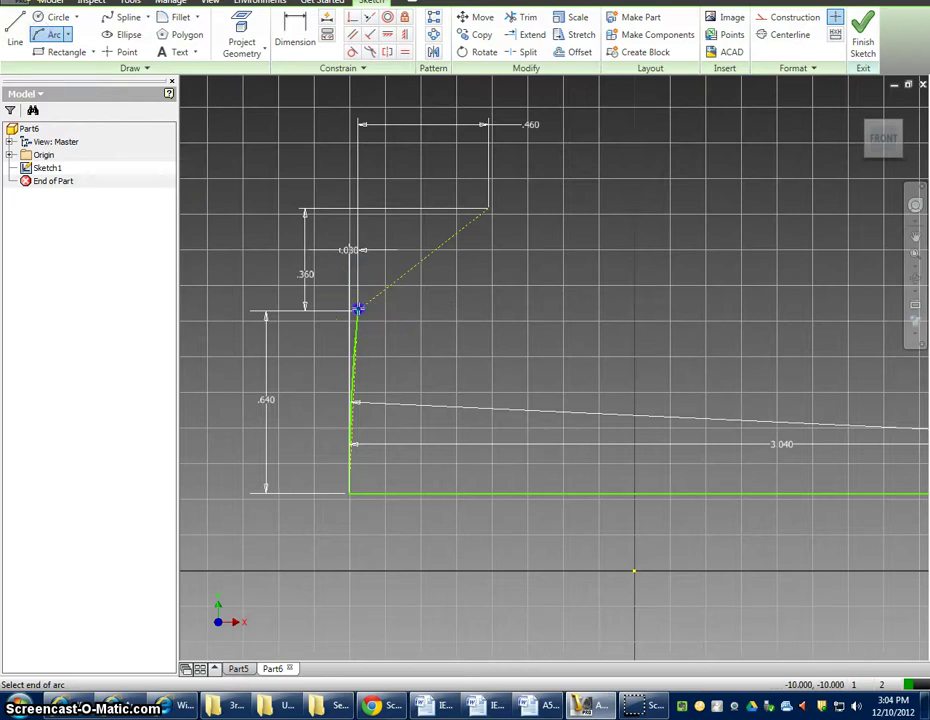
pyautogui.click(488, 208)
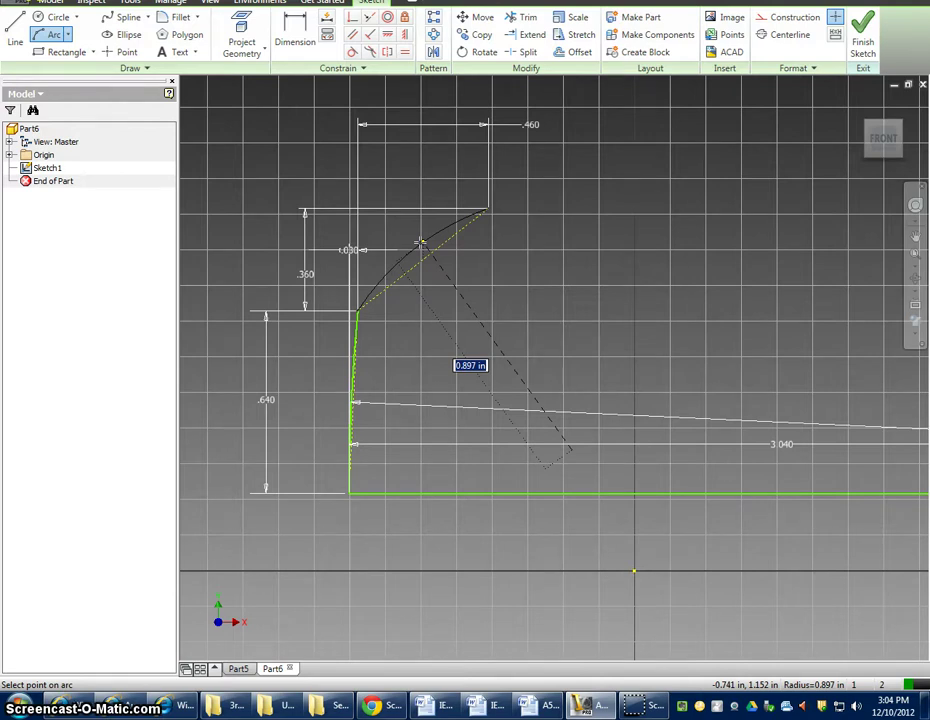
pyautogui.click(418, 231)
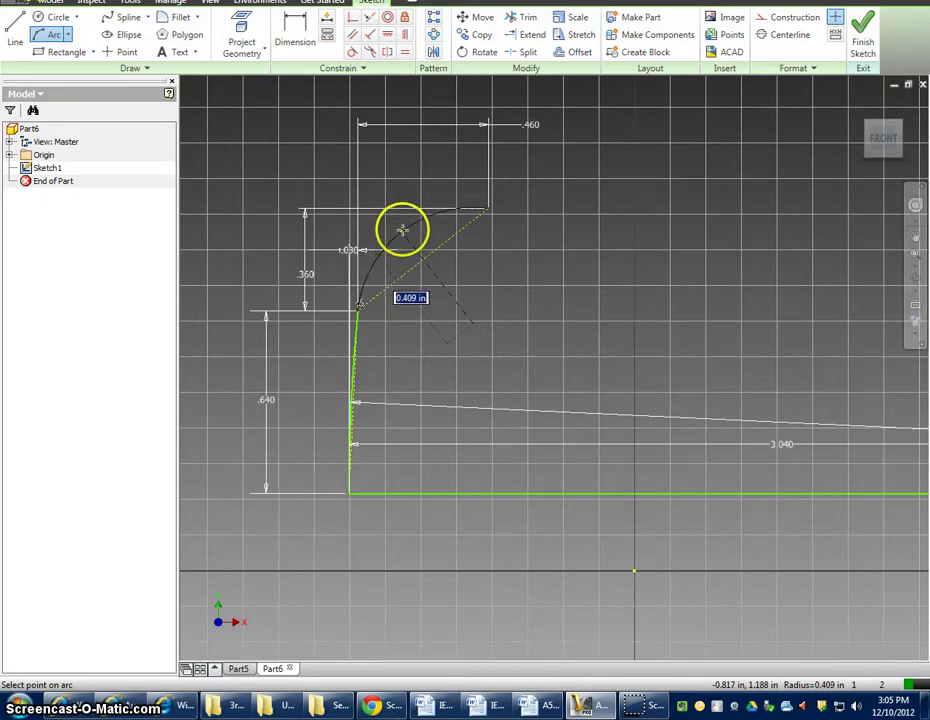
pyautogui.click(401, 231)
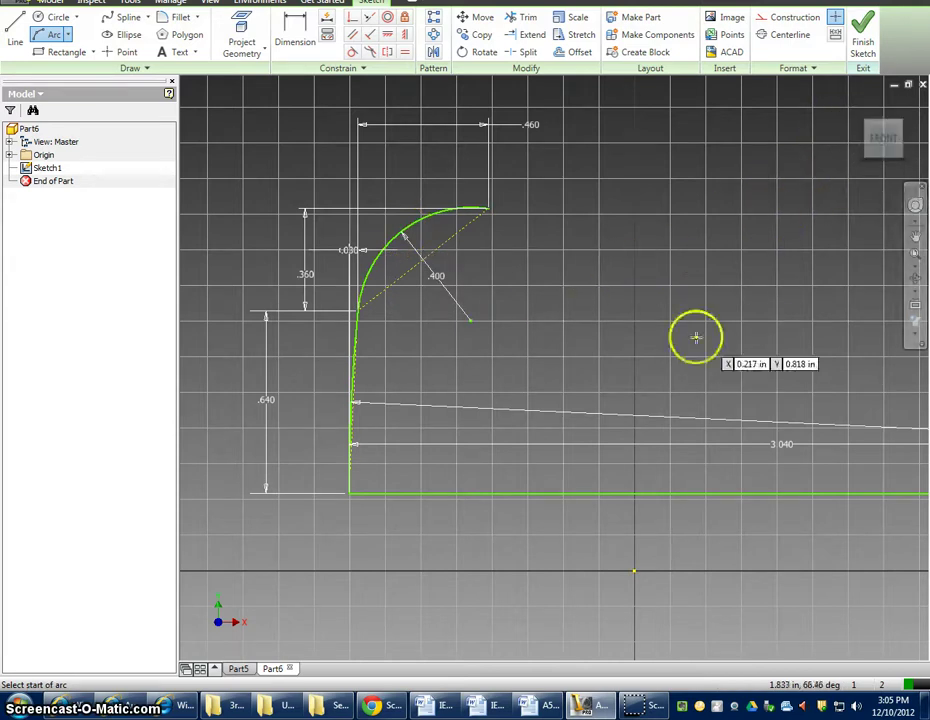
# Step: Draw a three-point arc with a 6.000 in radius from the small arc's upper end to the baseline's right endpoint, bulging upward
pyautogui.click(886, 140)
pyautogui.scroll(5, 558, 365)
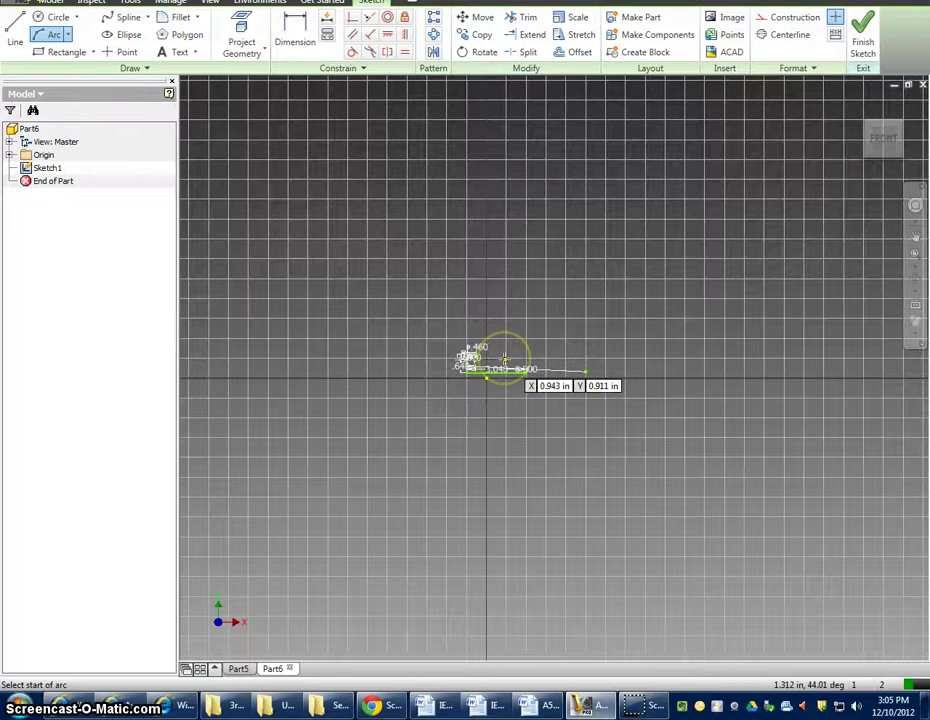
pyautogui.scroll(-5, 506, 358)
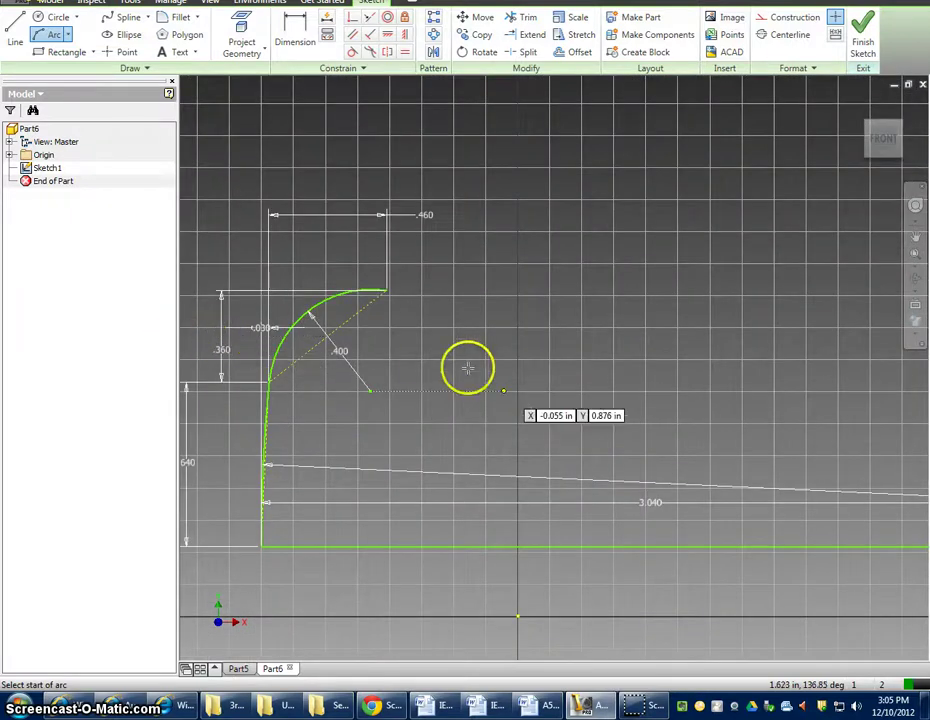
pyautogui.scroll(2, 467, 367)
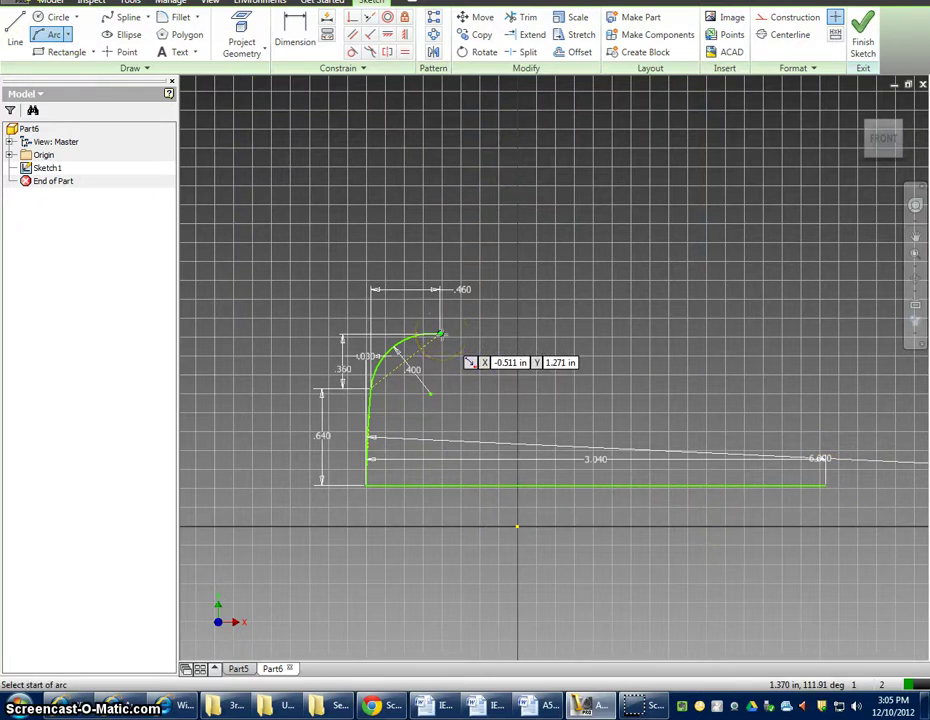
pyautogui.click(440, 335)
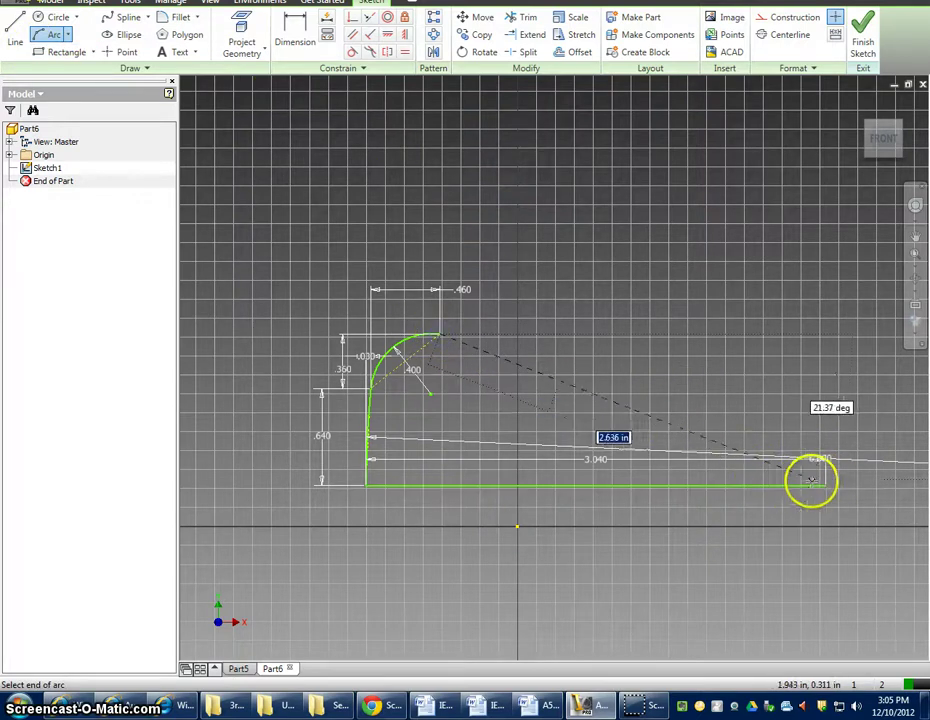
pyautogui.click(824, 485)
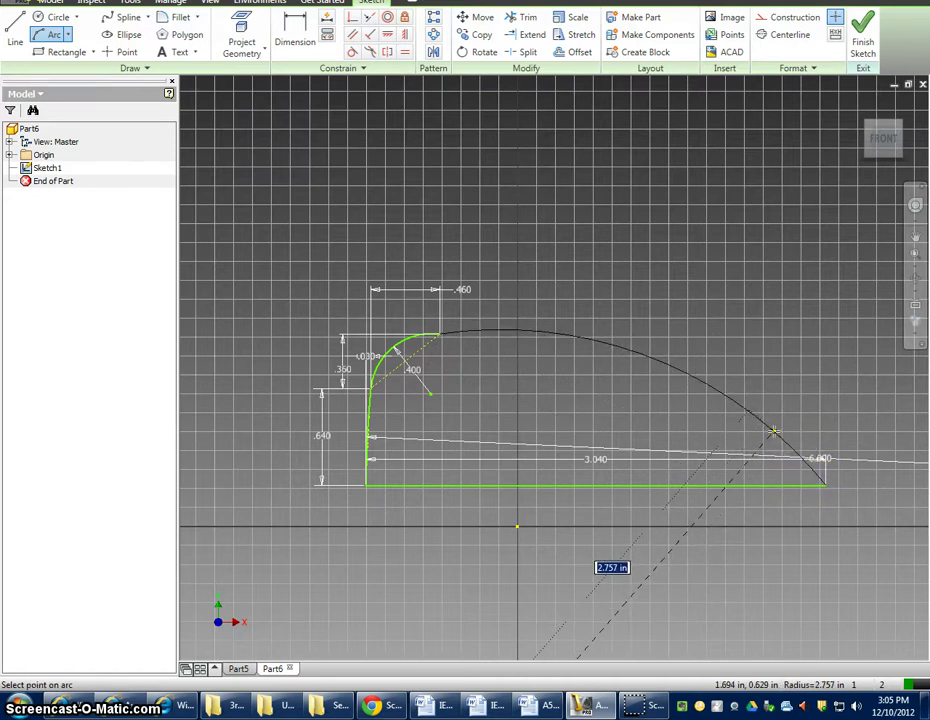
pyautogui.click(639, 390)
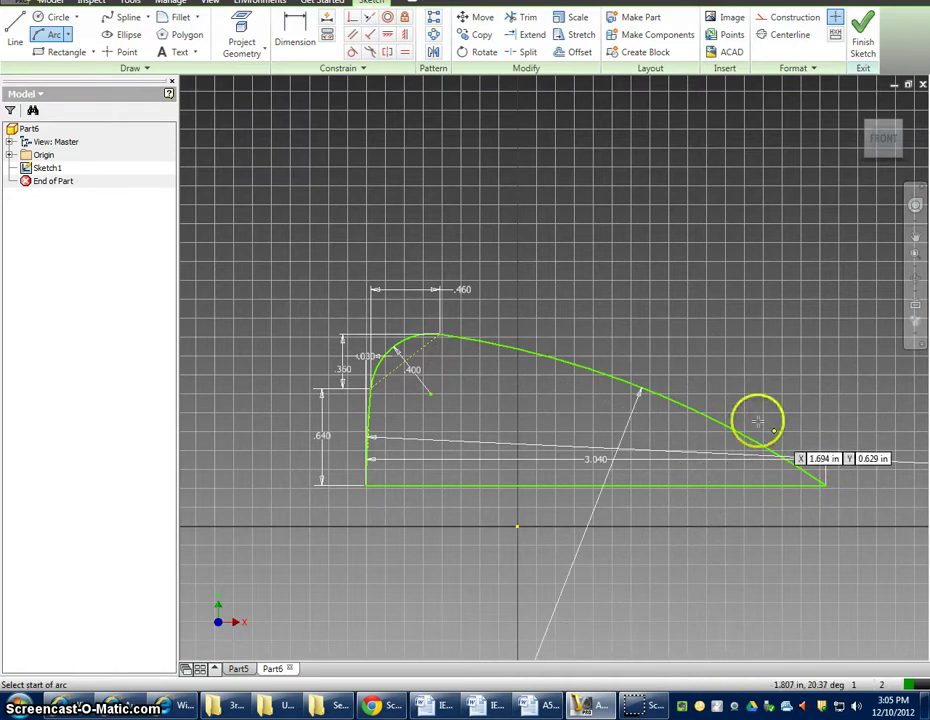
pyautogui.rightClick(768, 177)
pyautogui.click(727, 181)
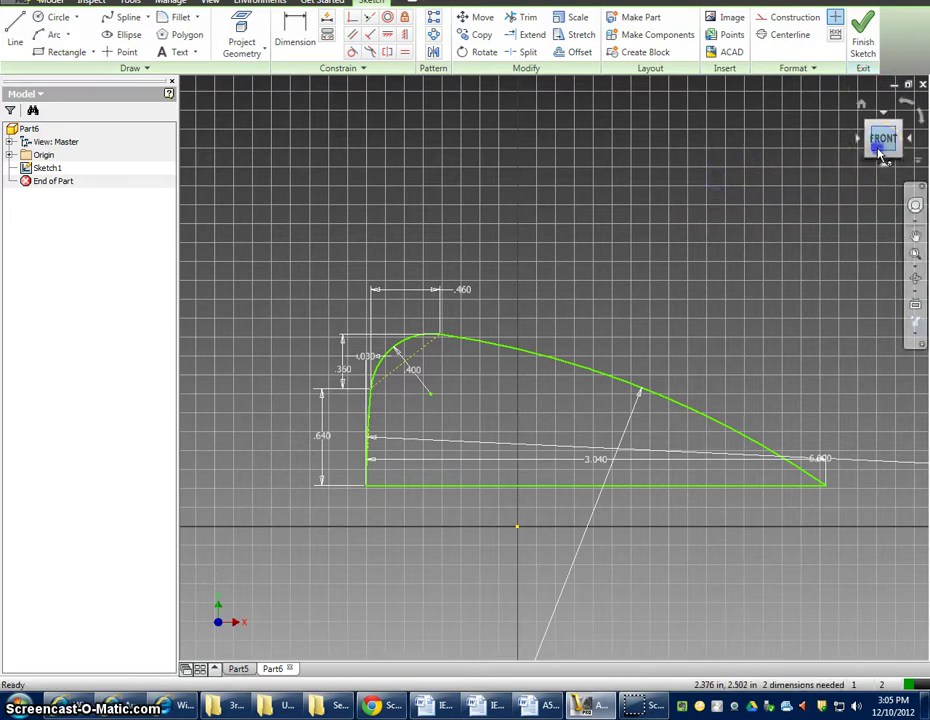
# Step: Finish the sketch and extrude the closed windshield profile 2.25 in toward the front
pyautogui.click(878, 149)
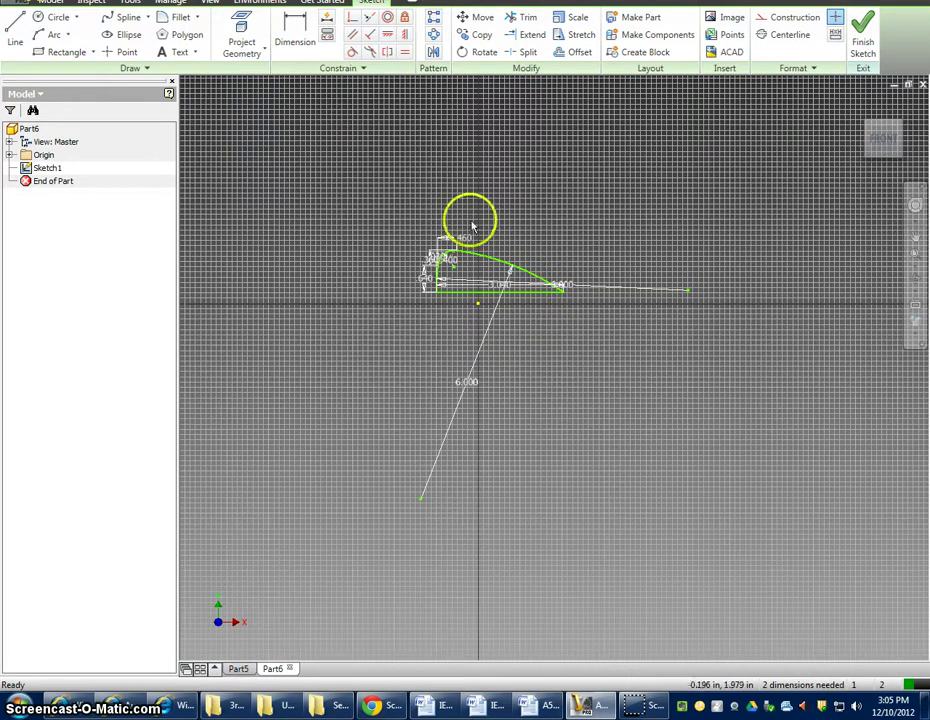
pyautogui.click(863, 36)
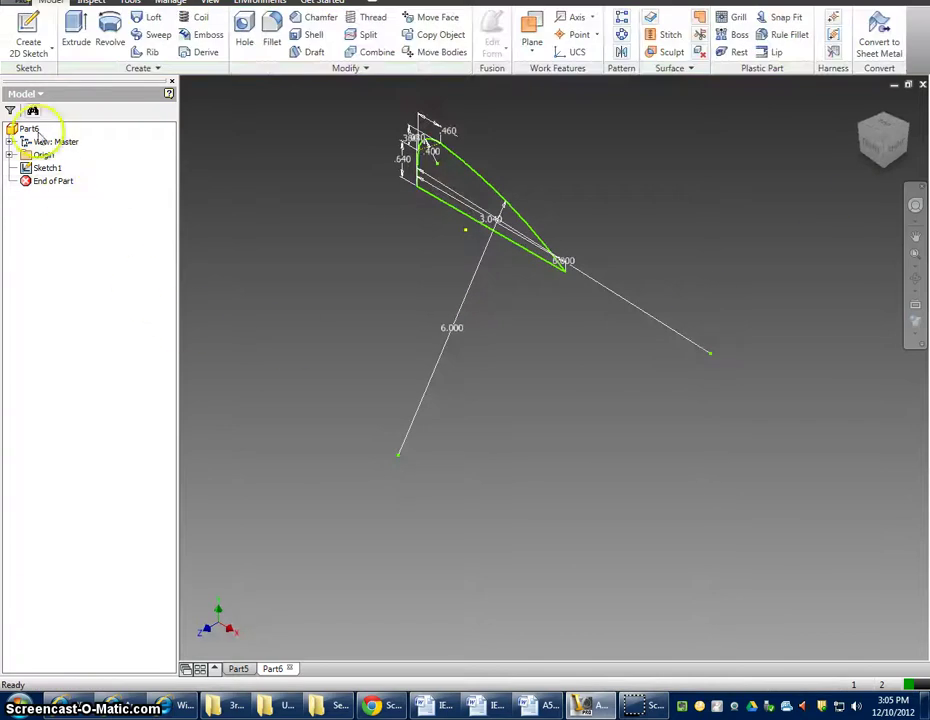
pyautogui.click(76, 30)
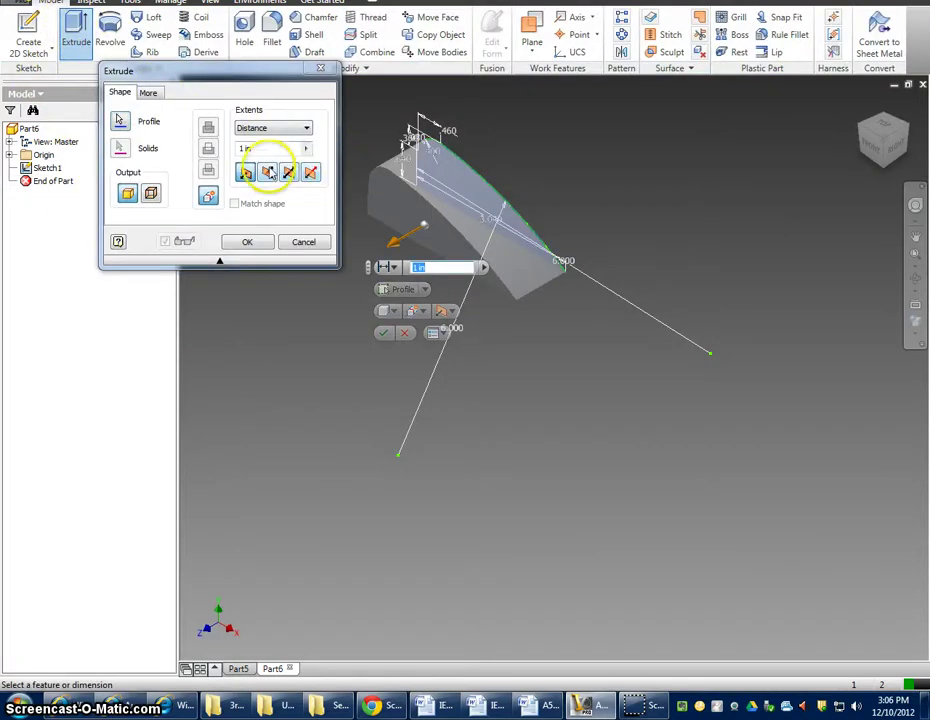
pyautogui.click(247, 150)
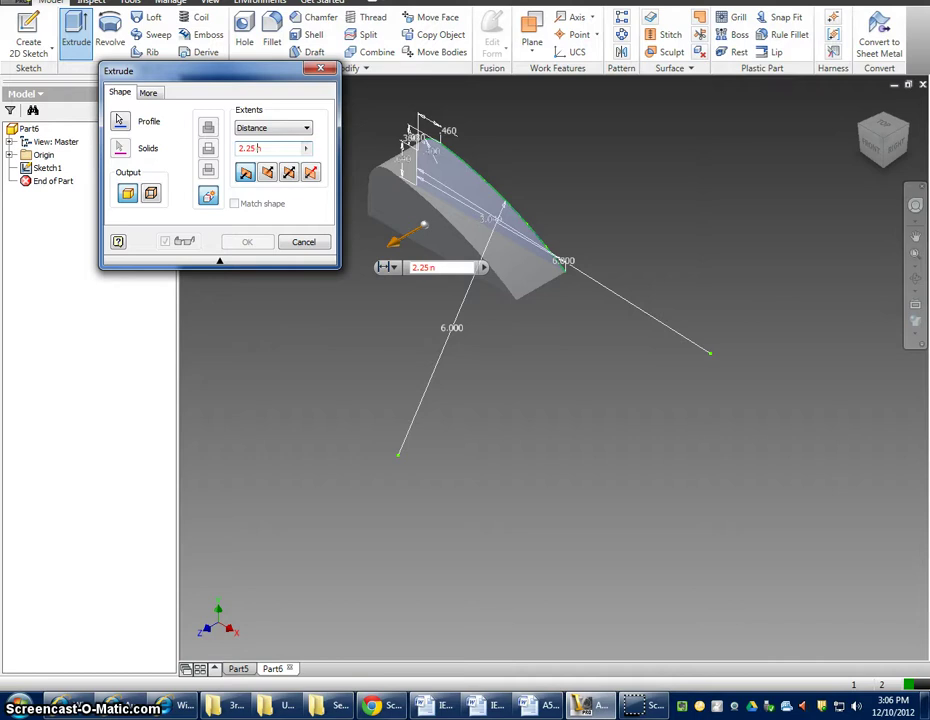
pyautogui.click(245, 172)
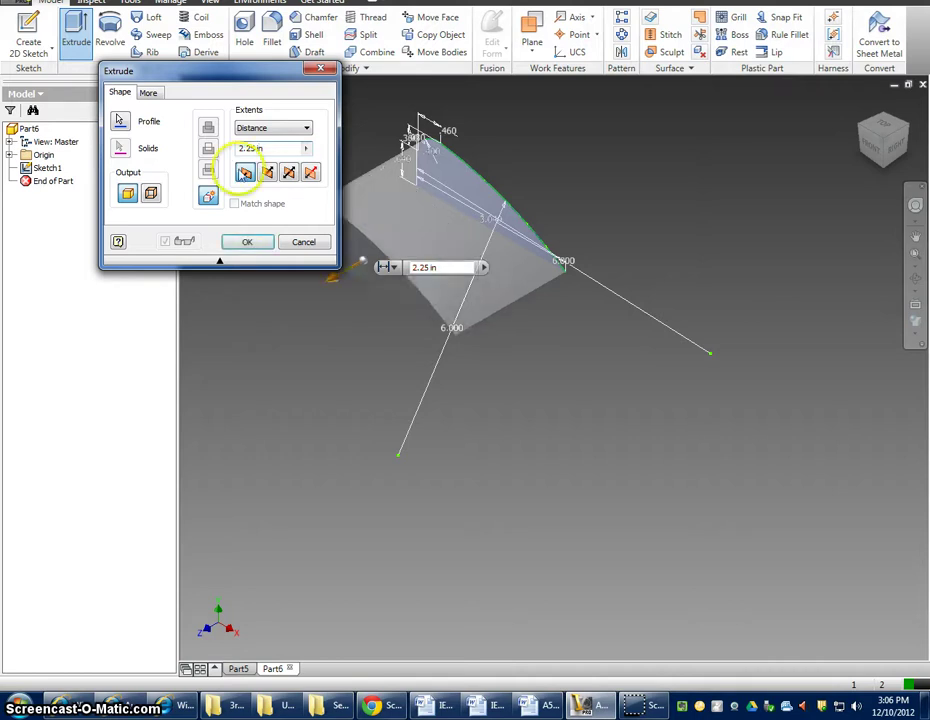
pyautogui.click(247, 242)
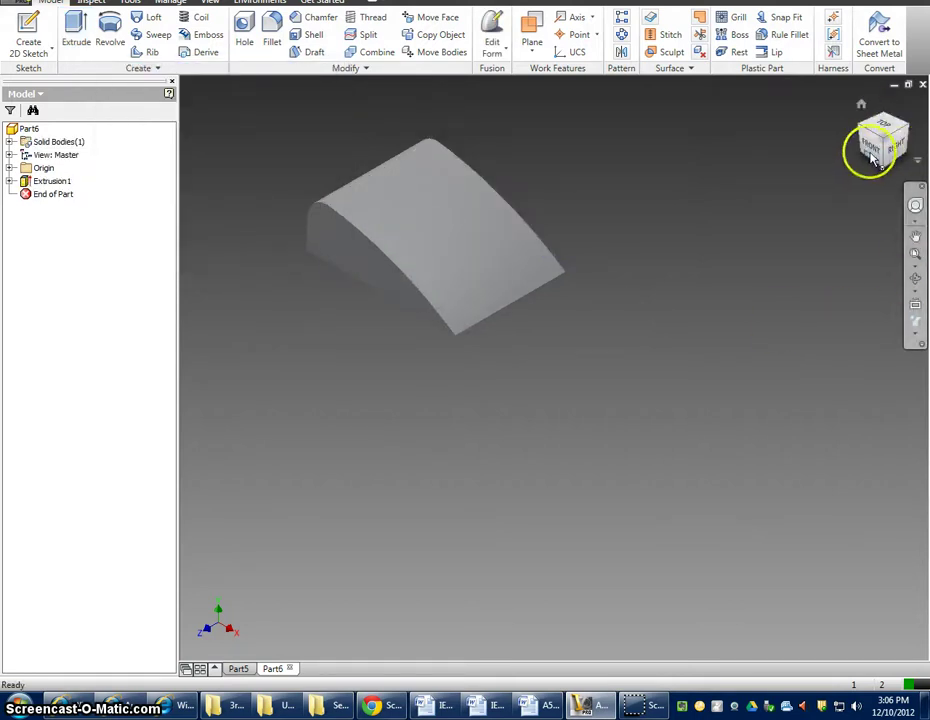
pyautogui.moveTo(875, 148)
pyautogui.mouseDown()
pyautogui.moveTo(899, 149)
pyautogui.moveTo(189, 142)
pyautogui.mouseUp()
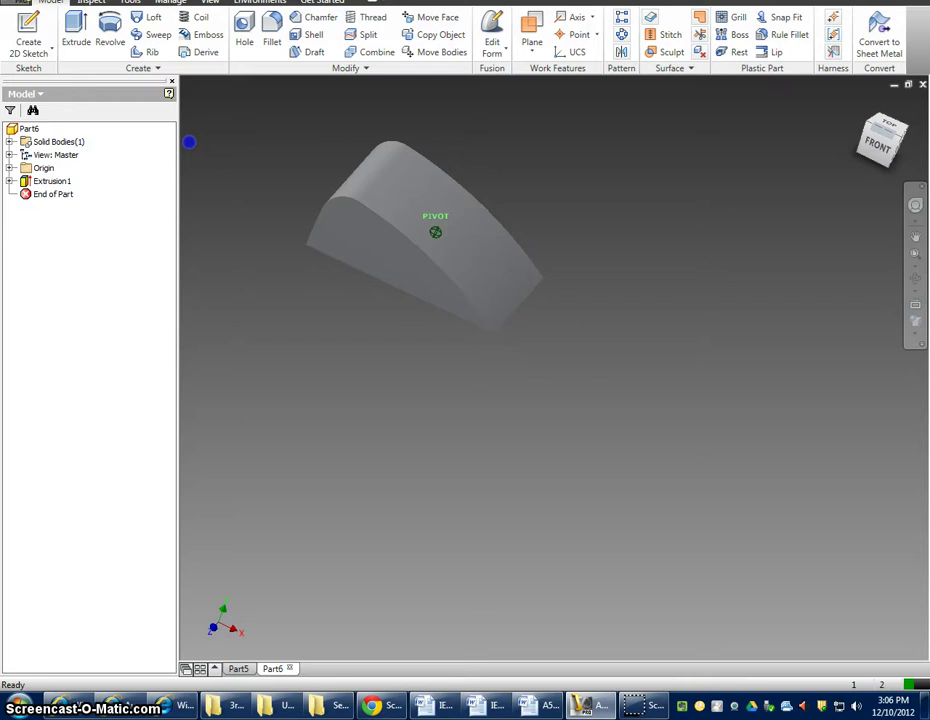
pyautogui.click(873, 142)
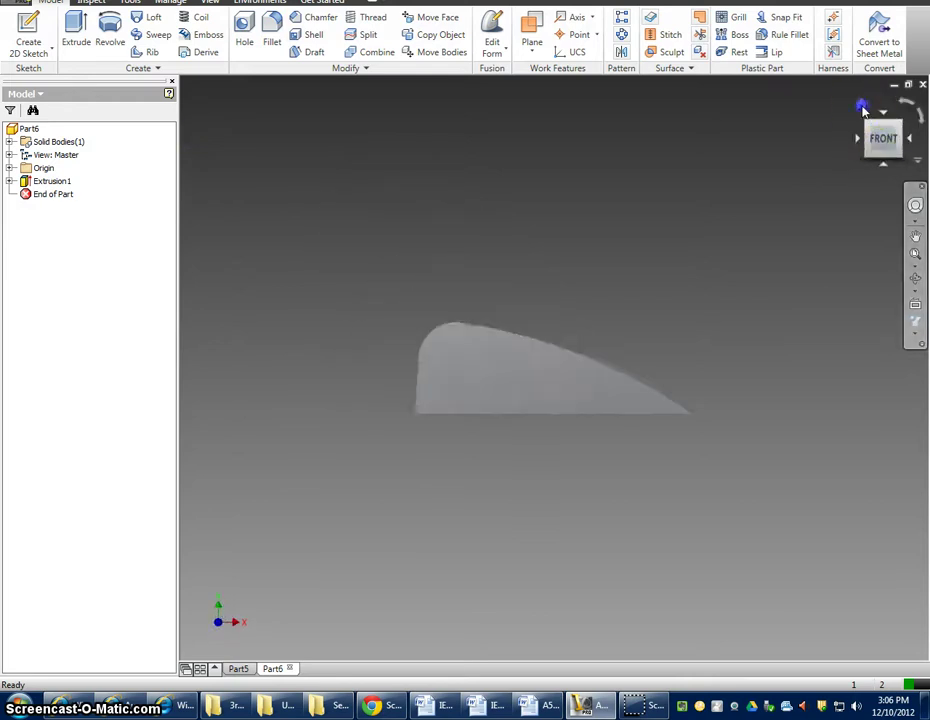
pyautogui.click(863, 107)
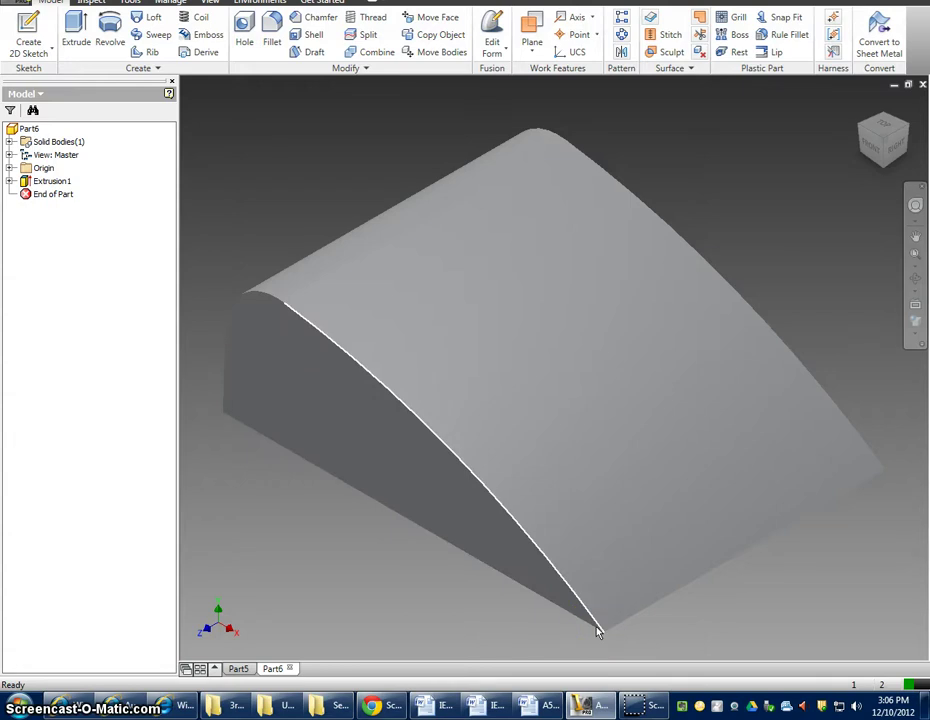
pyautogui.moveTo(597, 630)
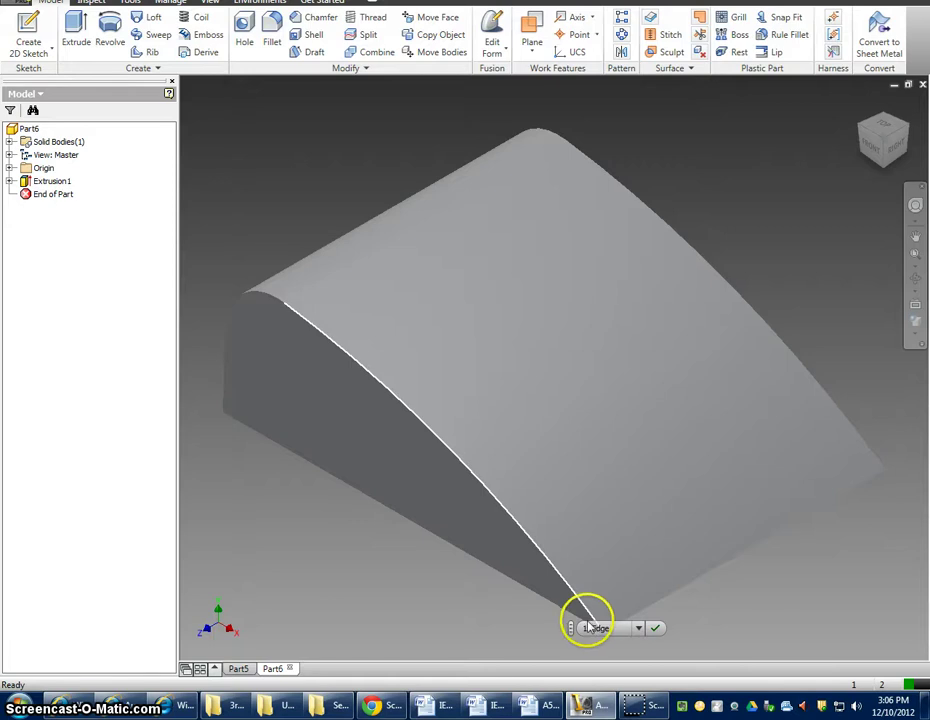
pyautogui.press('Escape')
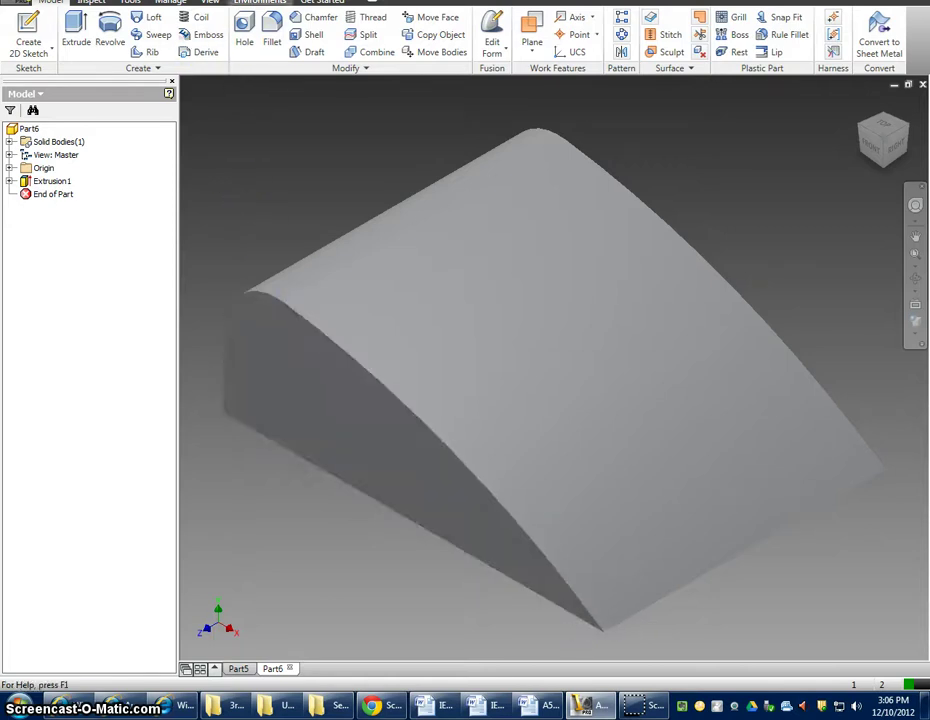